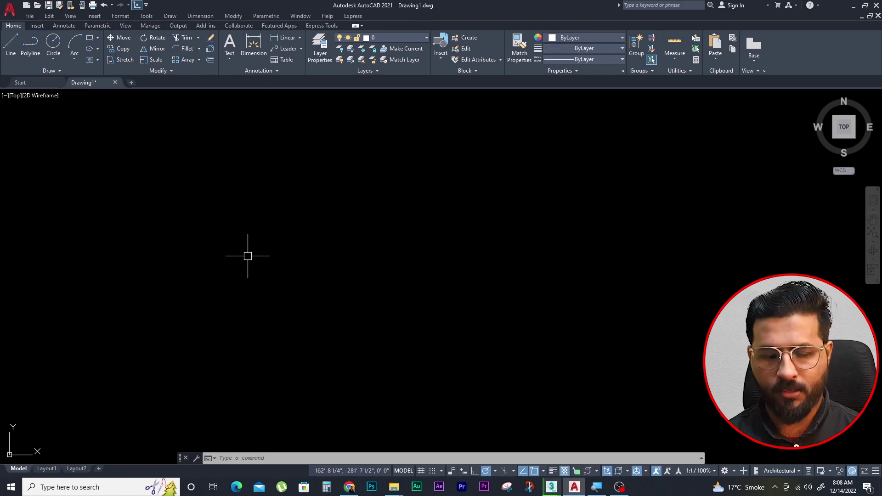
Place a multiline text reading 'master bed' in a box near the drawing centre
type("t")
key("Return")
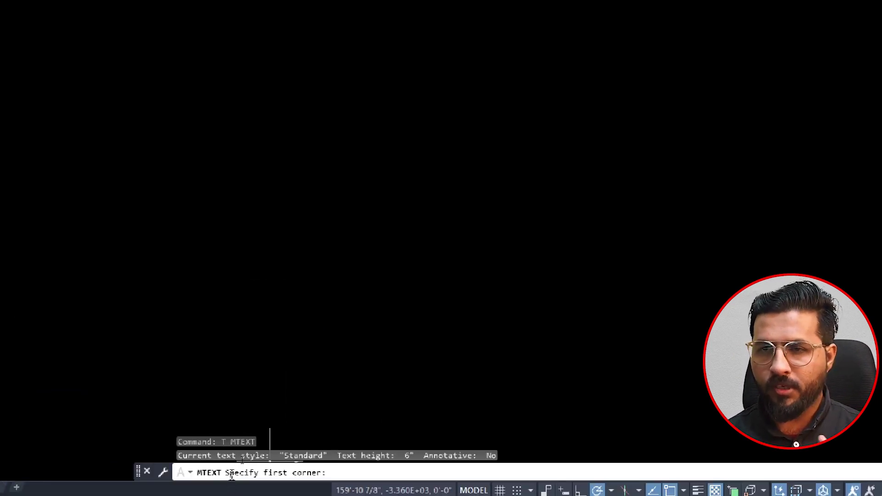
left_click(240, 218)
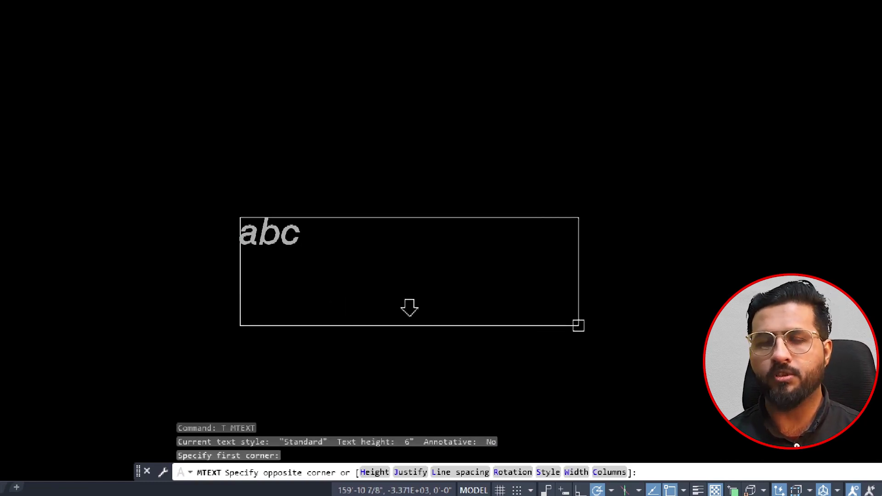
left_click(578, 326)
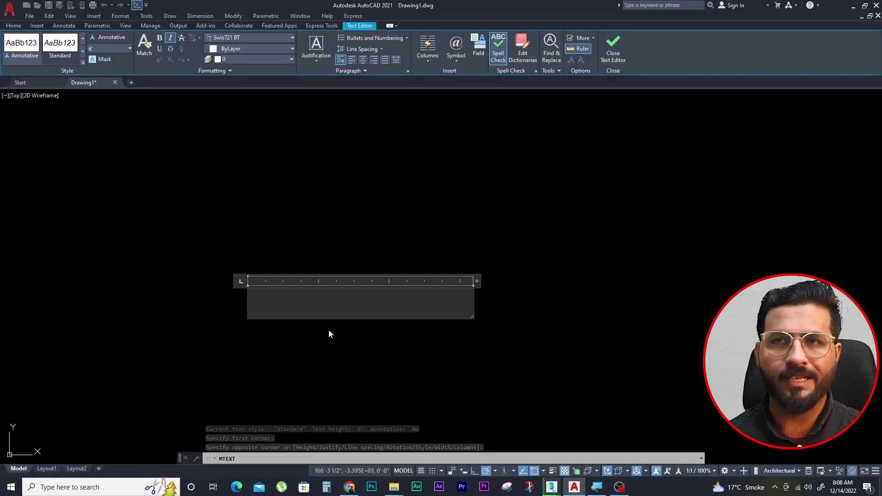
type("ma")
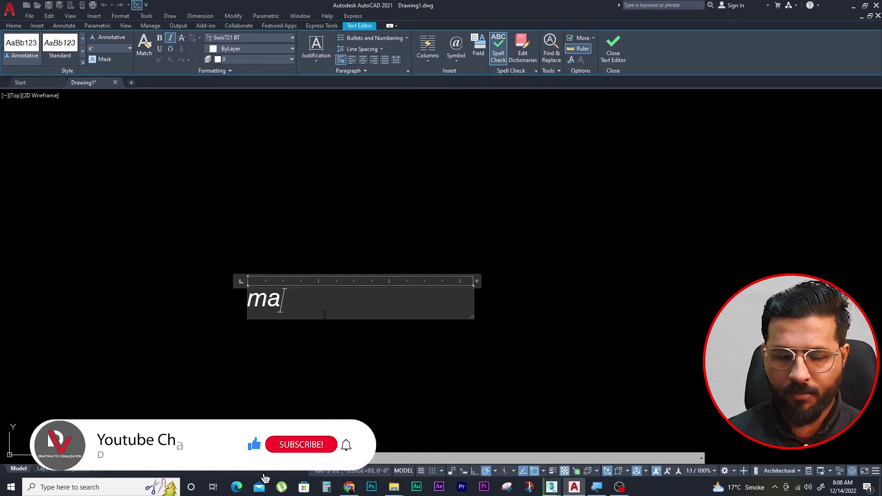
type("ster be")
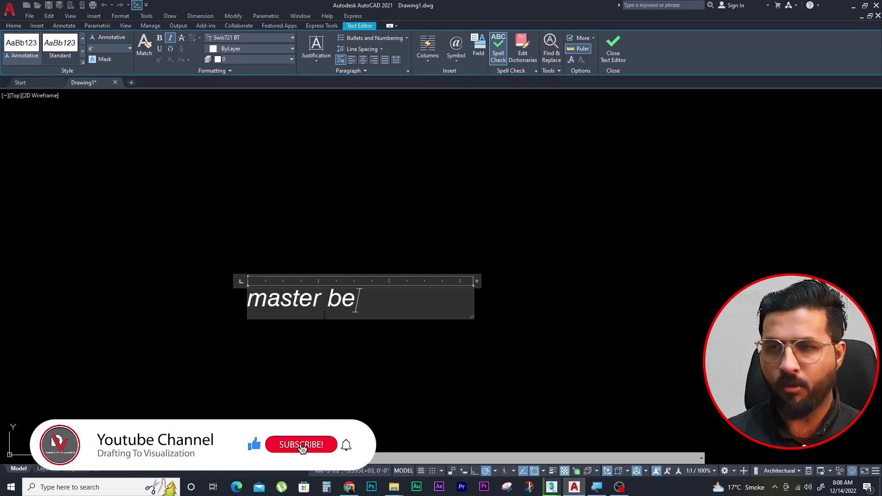
type("d")
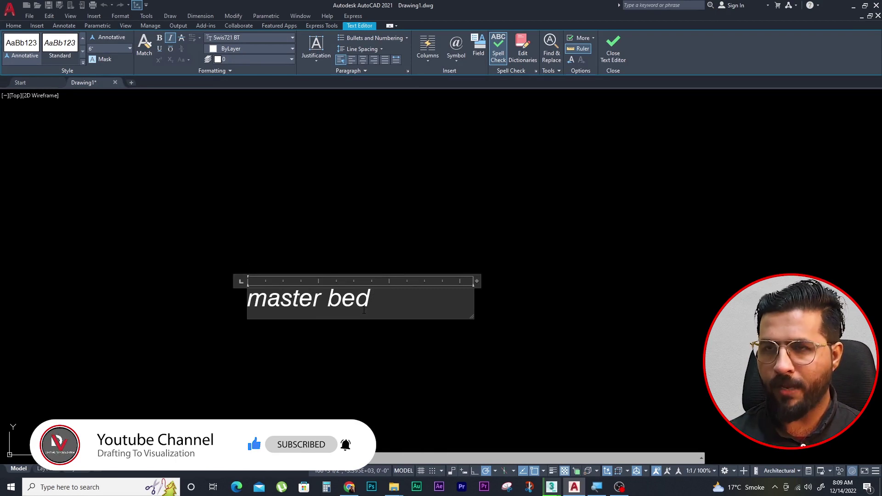
key("Return")
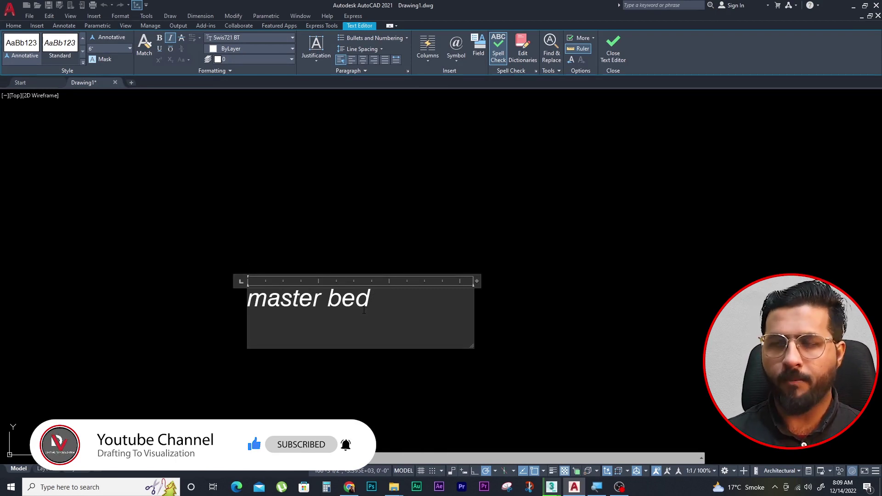
key("Return")
key("BackSpace")
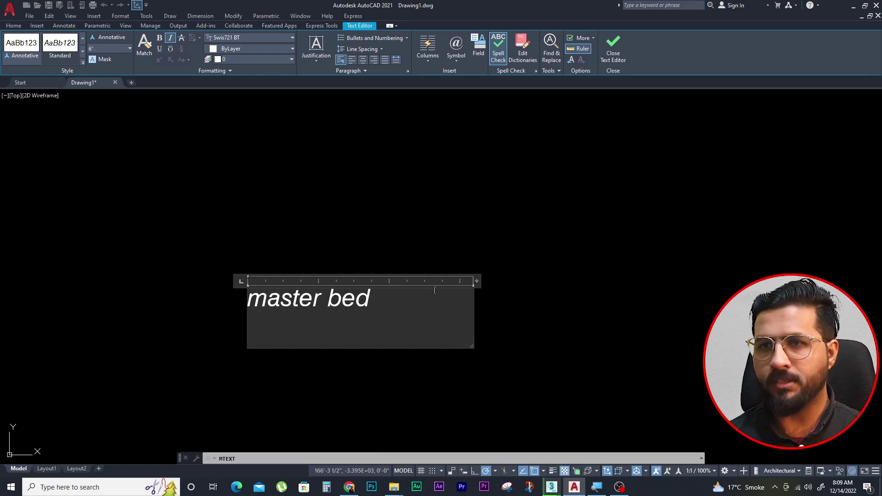
left_click(619, 42)
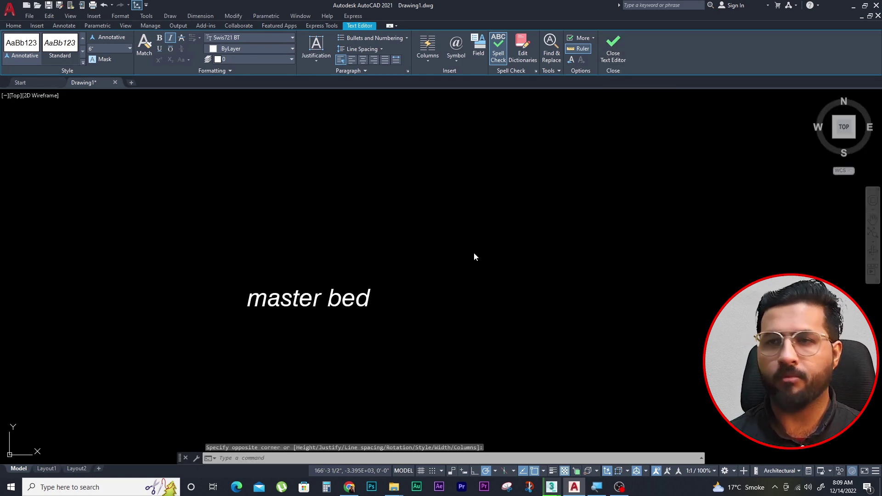
Select and reopen the master bed text, then start TEXTEDIT with the ED alias
scroll(299, 299, "up", 2)
left_click(336, 225)
left_click(260, 315)
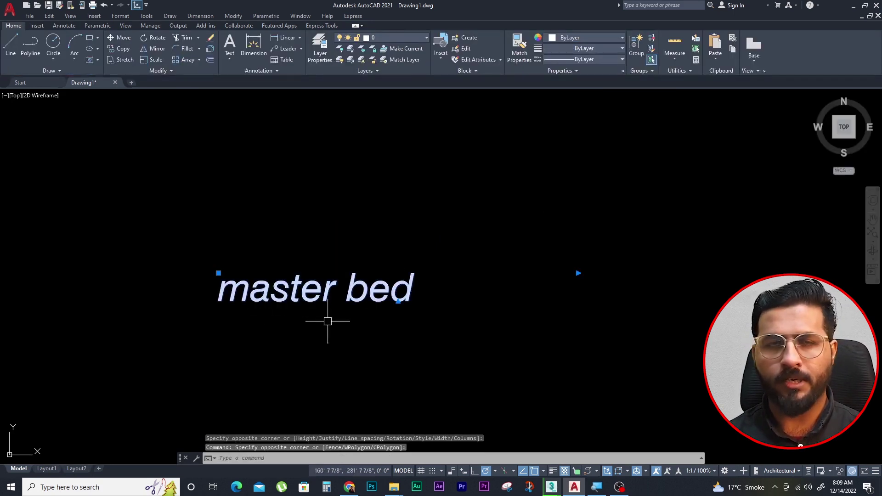
key("Escape")
key("Escape")
key("Escape")
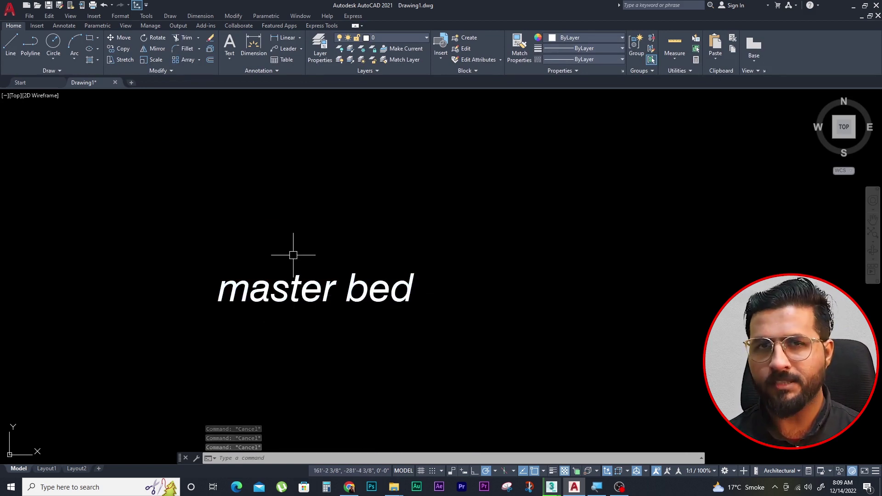
left_click(295, 283)
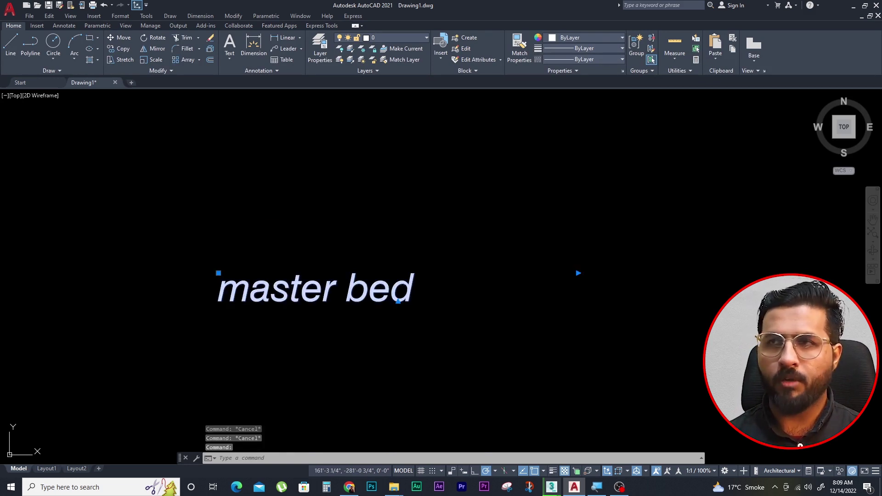
double_click(289, 292)
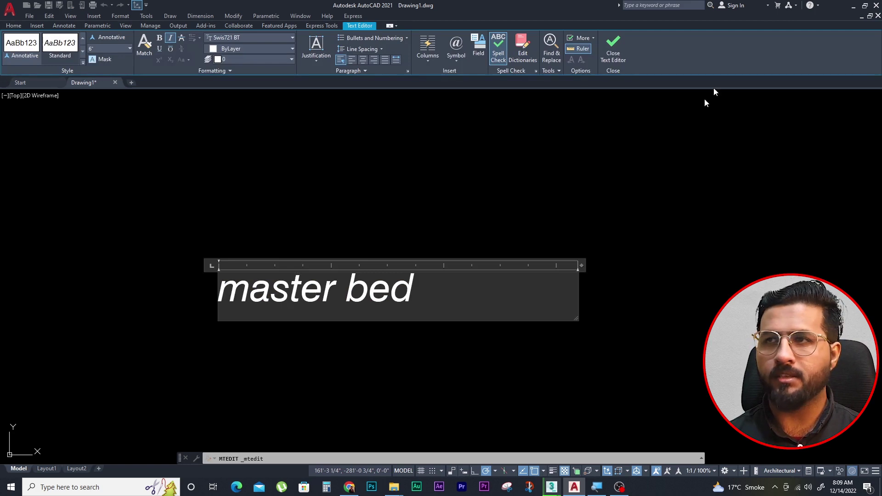
key("Escape")
key("Escape")
key("Escape")
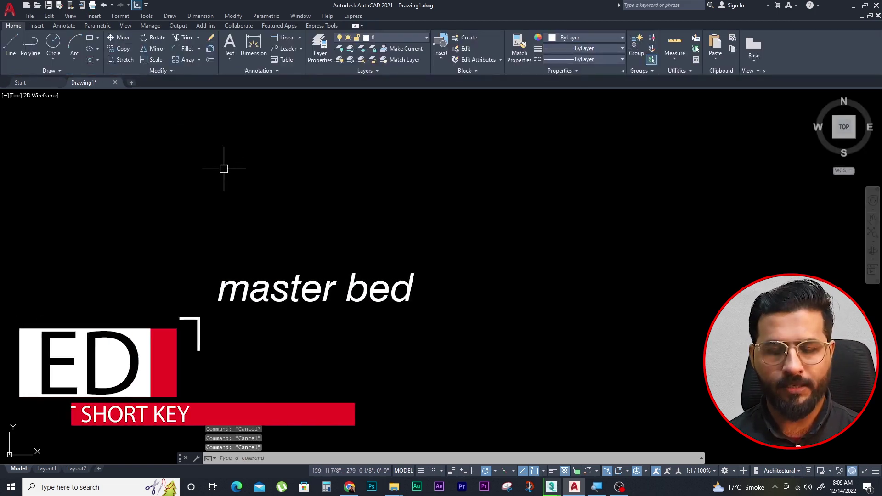
type("ed")
key("Return")
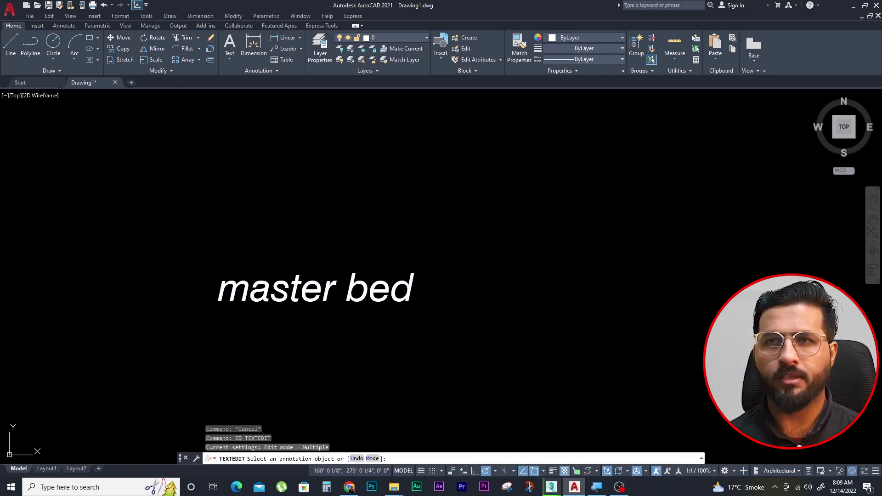
Pick the master bed text, select its whole line, and bring up the Text Height list
left_click(404, 292)
left_click_drag(415, 296, 228, 298)
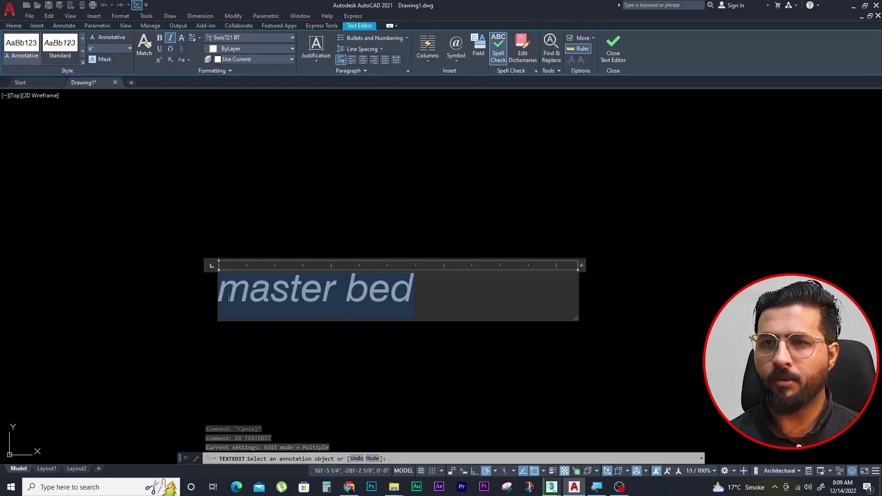
left_click(436, 292)
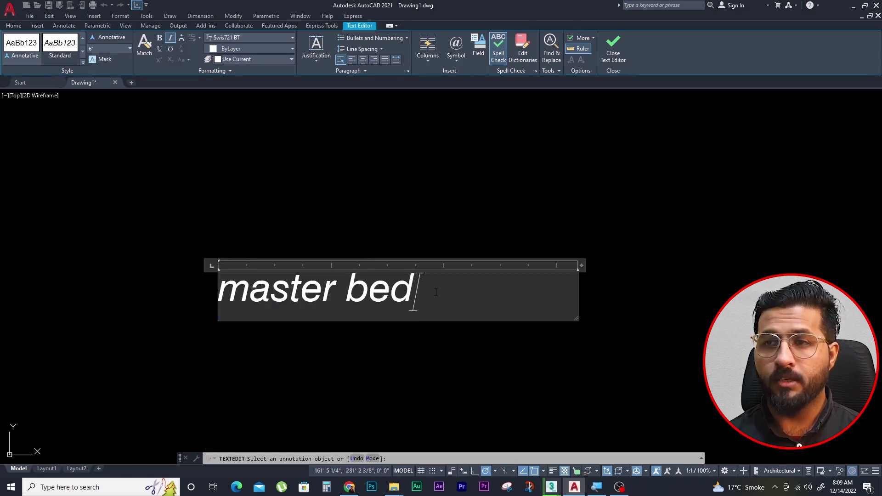
left_click_drag(429, 293, 230, 296)
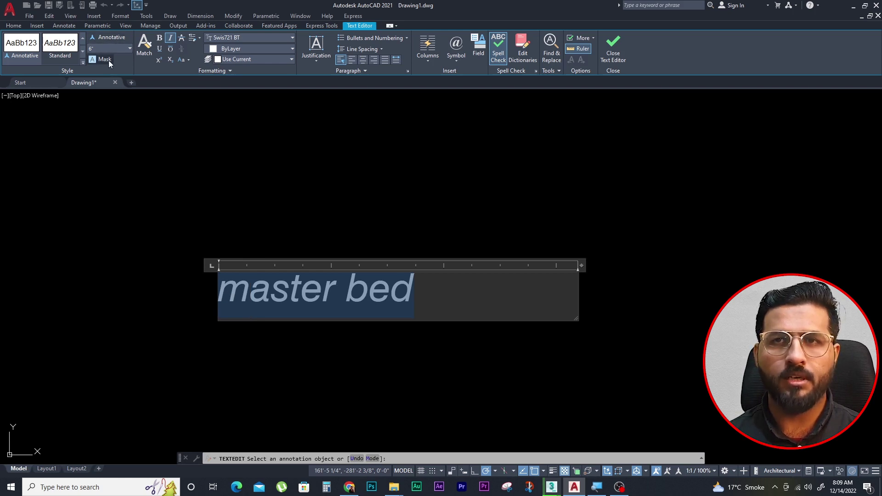
left_click(129, 49)
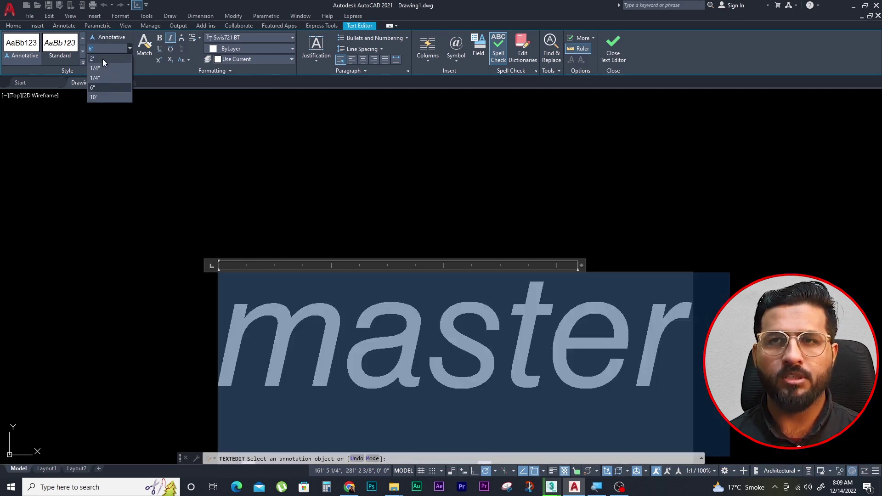
Set the master bed text height to 2' and make it bold, italic and underlined
left_click(103, 59)
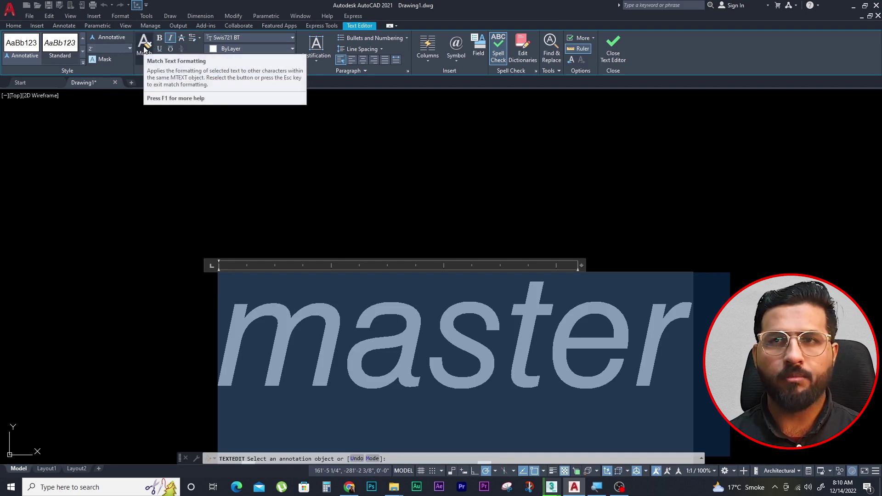
left_click(159, 38)
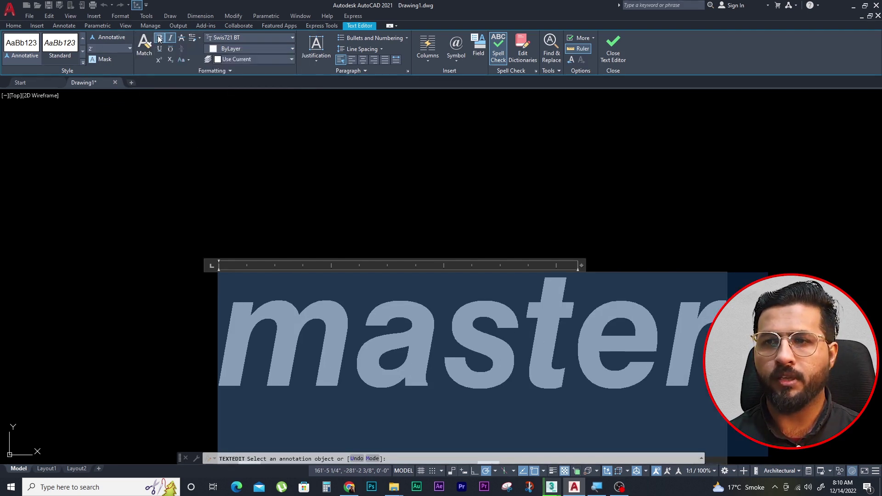
left_click(173, 38)
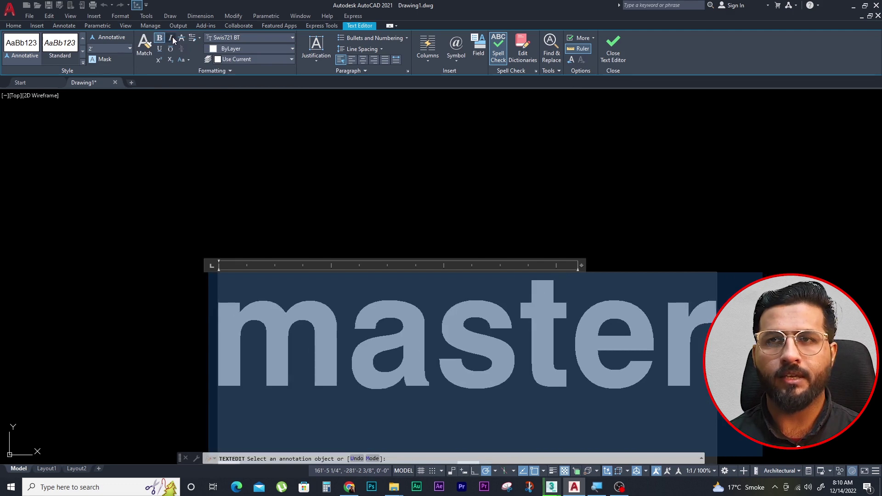
left_click(173, 39)
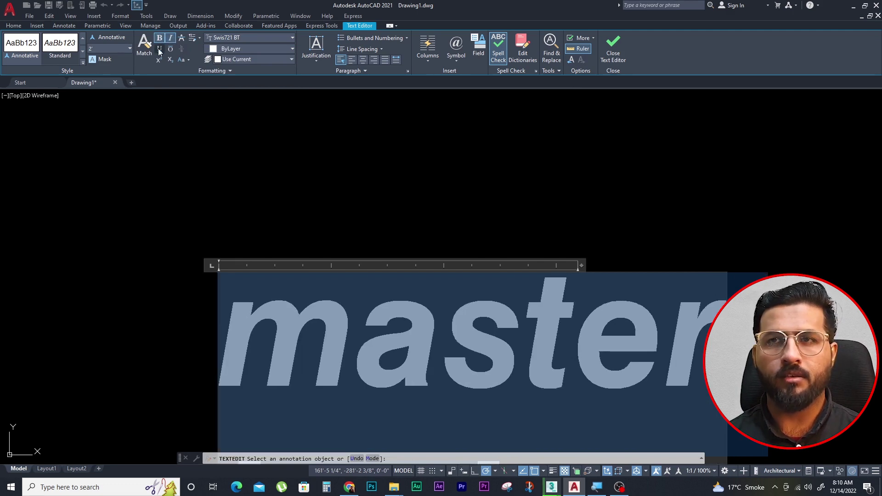
left_click(159, 49)
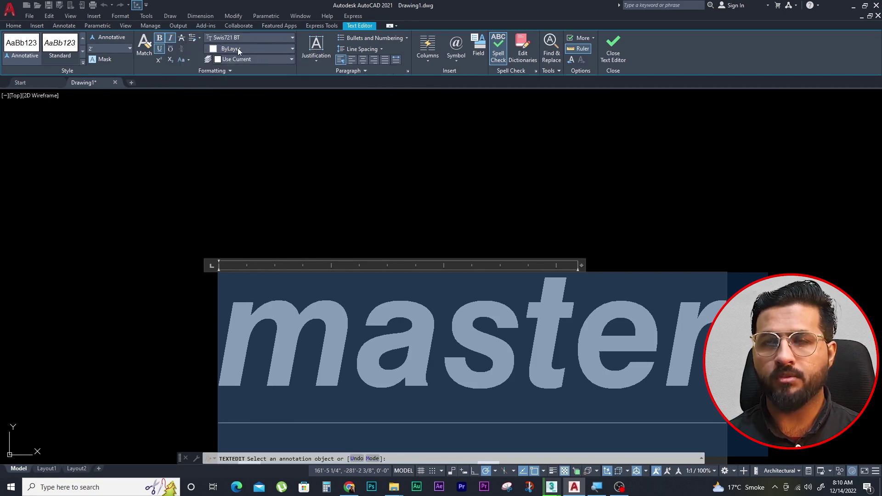
Colour the master bed text dark red (153,27,30), leaving its justification unchanged
left_click(258, 60)
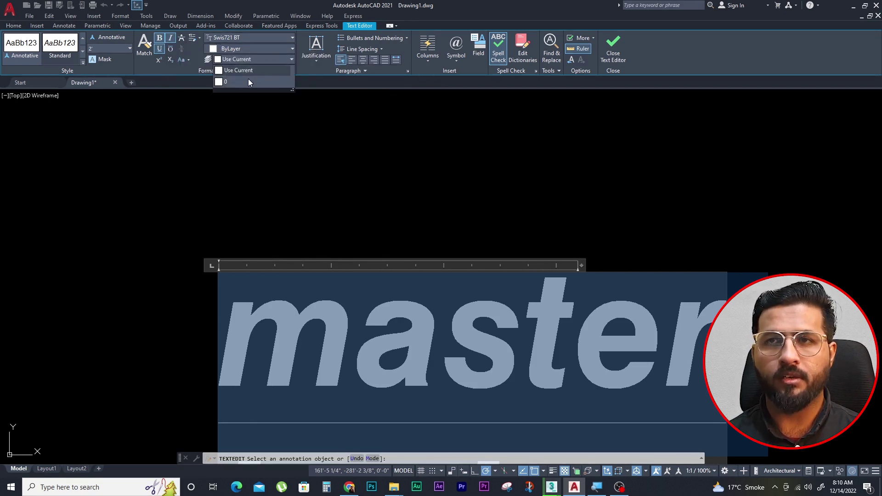
left_click(257, 59)
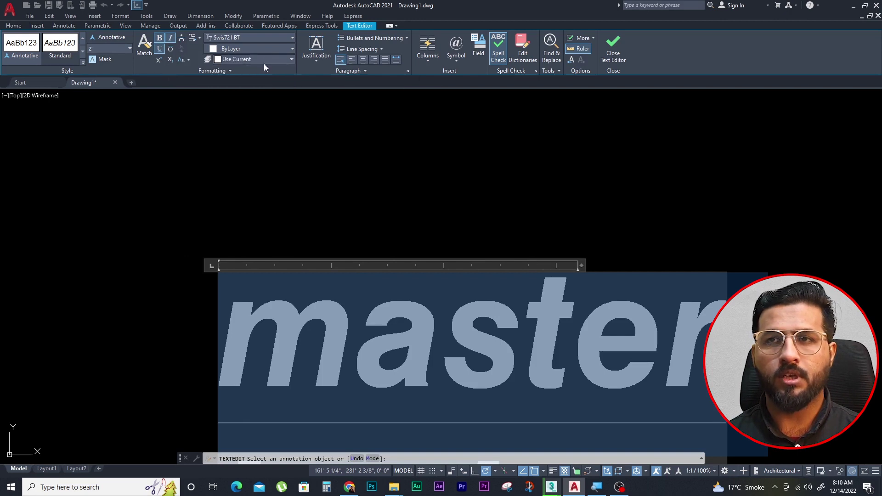
left_click(257, 48)
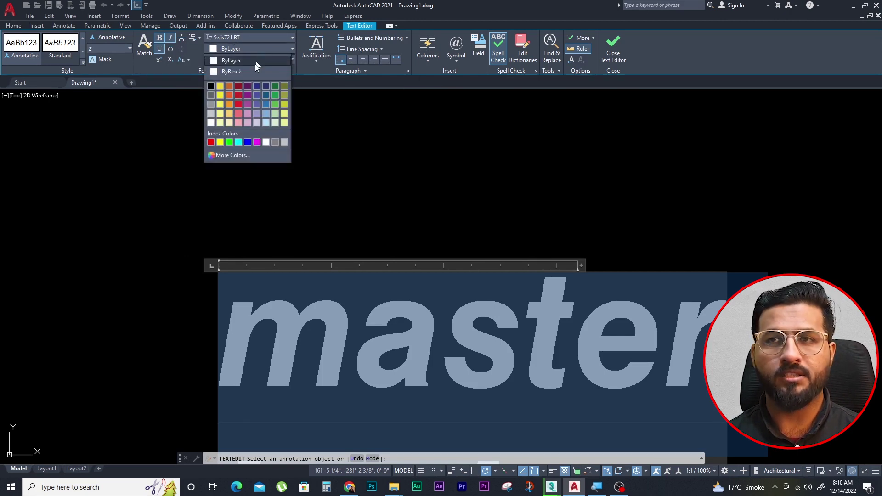
left_click(241, 85)
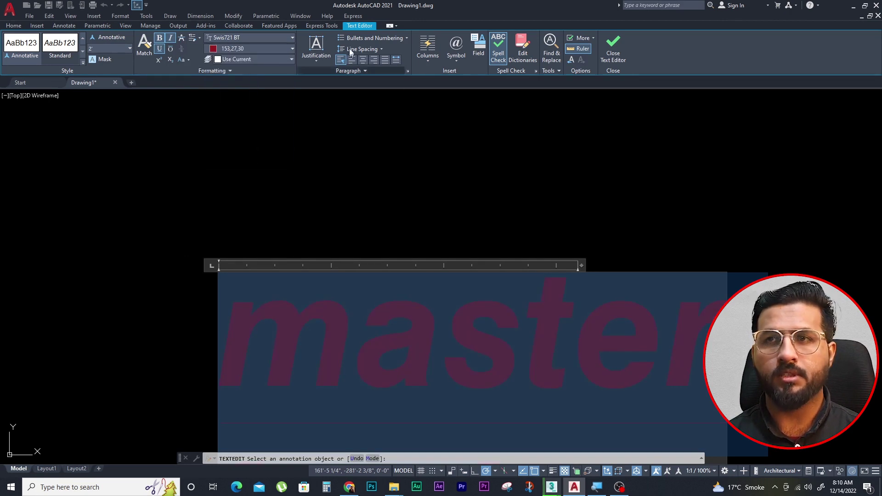
left_click(318, 61)
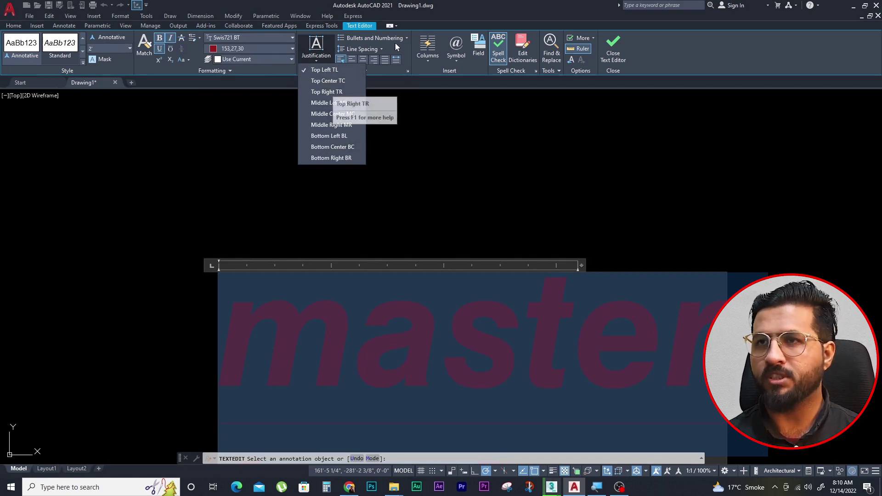
left_click(409, 44)
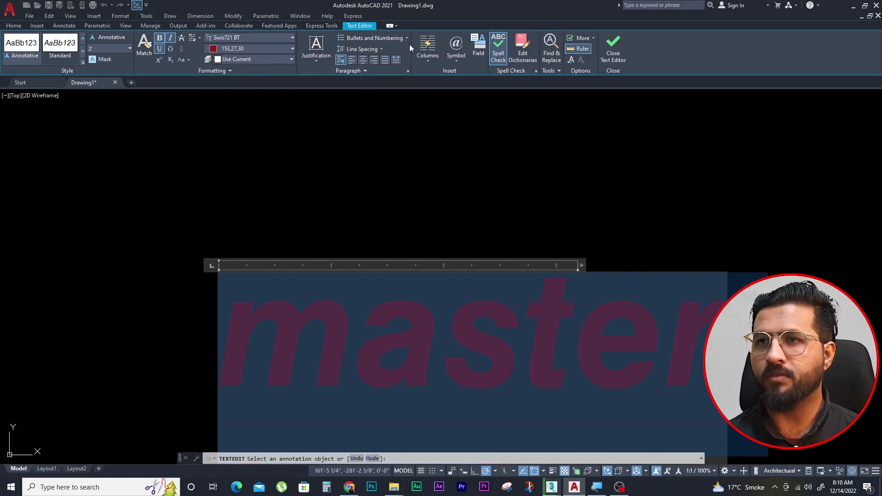
Split the text into six static columns, then revert to No Columns and show the Symbol list
left_click(432, 60)
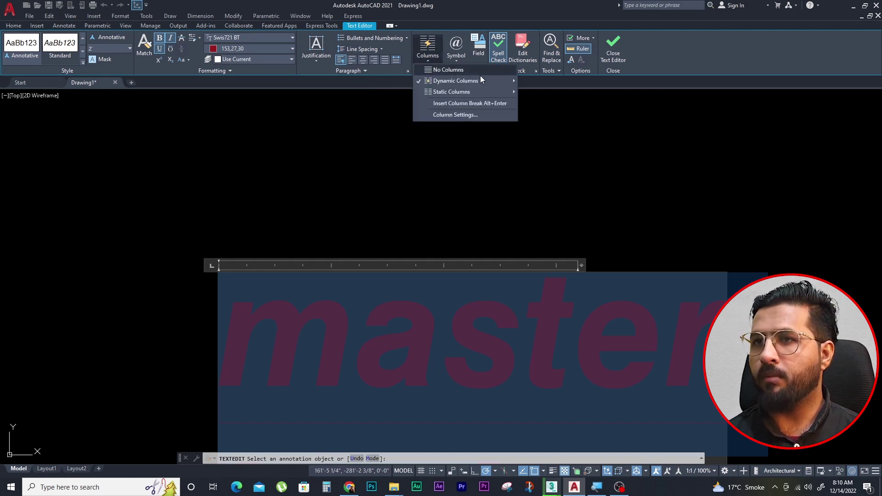
mouse_move(451, 92)
left_click(543, 138)
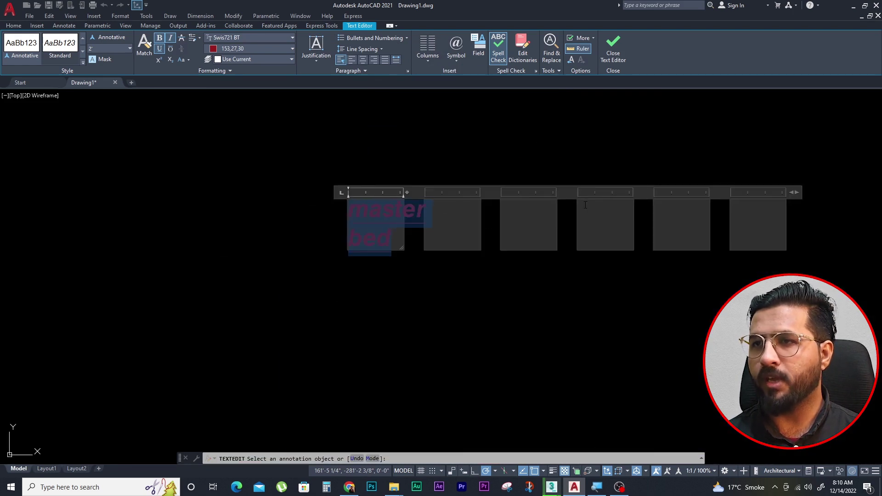
left_click(433, 51)
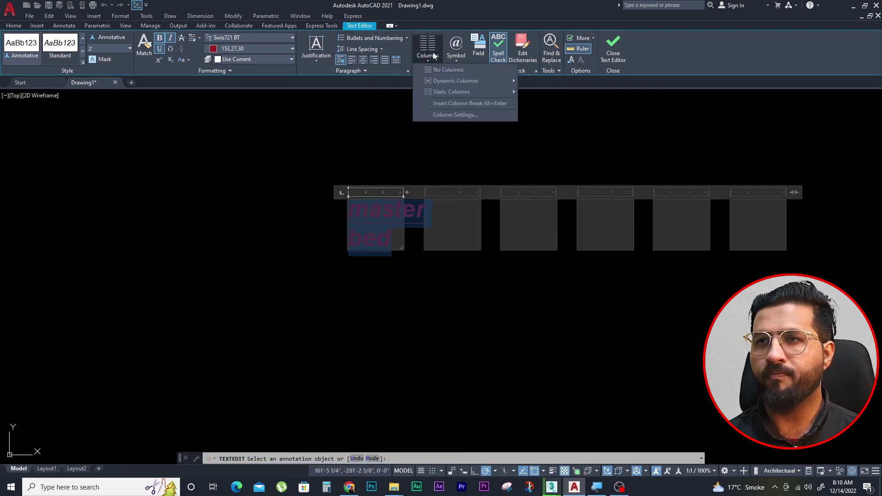
left_click(442, 70)
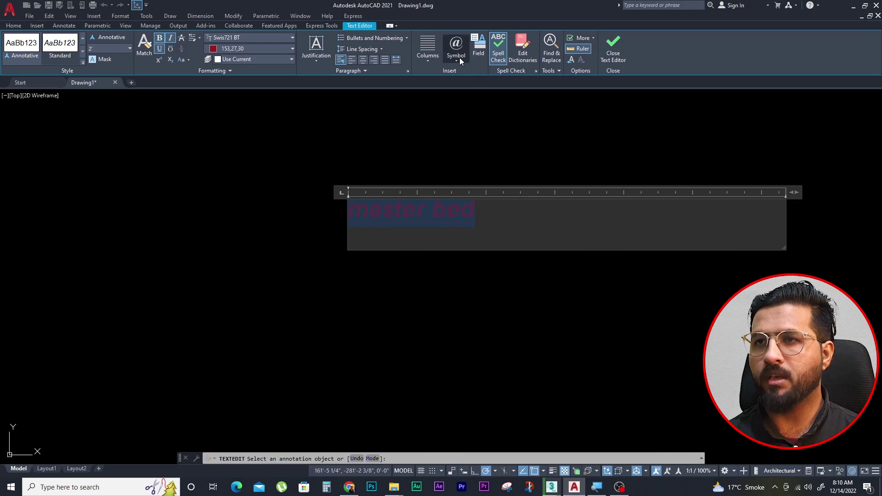
left_click(460, 57)
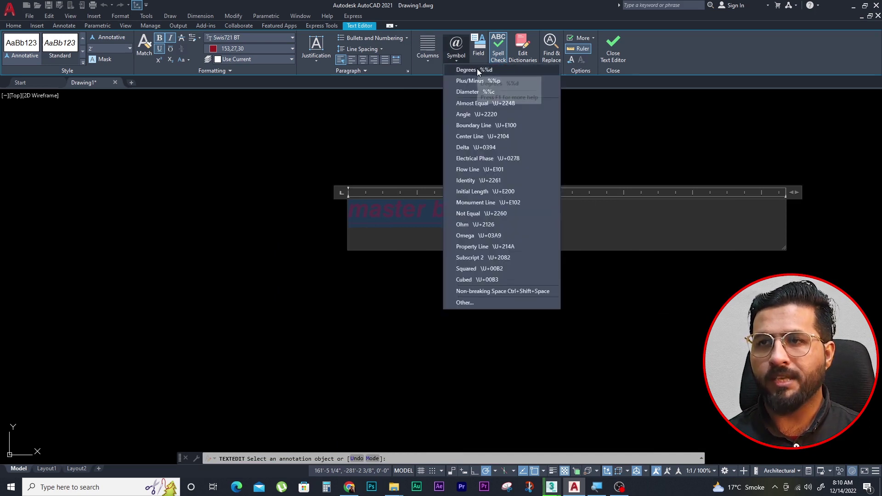
Insert a Degrees symbol, then replace it with the Boundary Line symbol
left_click(477, 70)
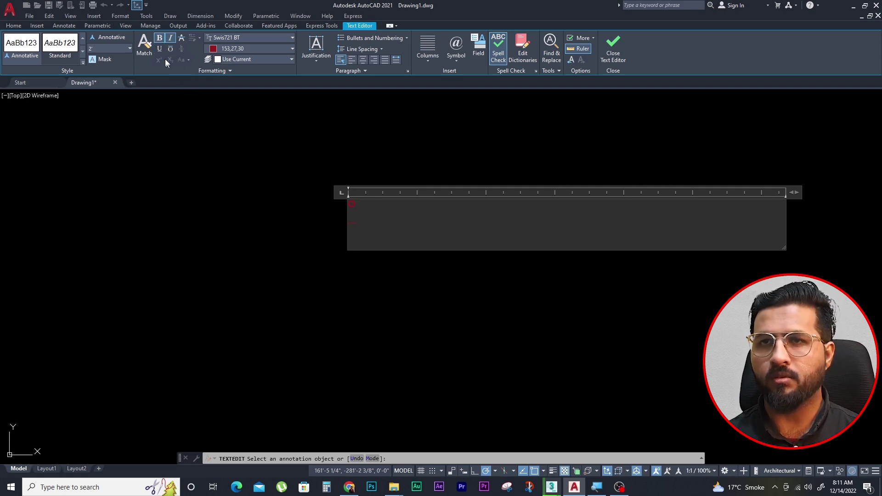
scroll(410, 225, "up", 5)
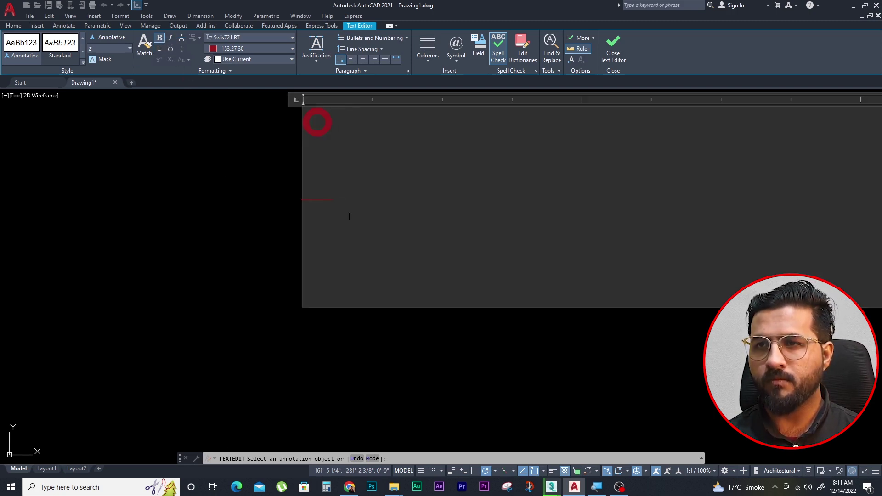
scroll(410, 225, "down", 2)
key("ctrl+a")
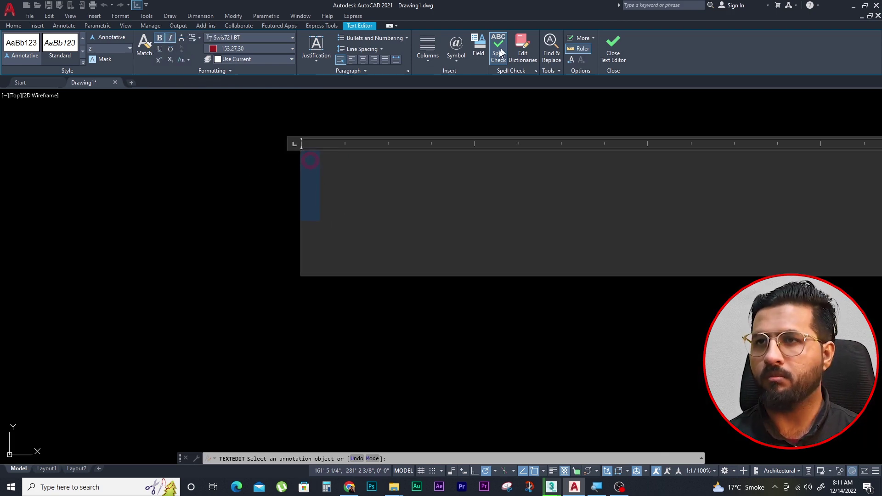
left_click(460, 57)
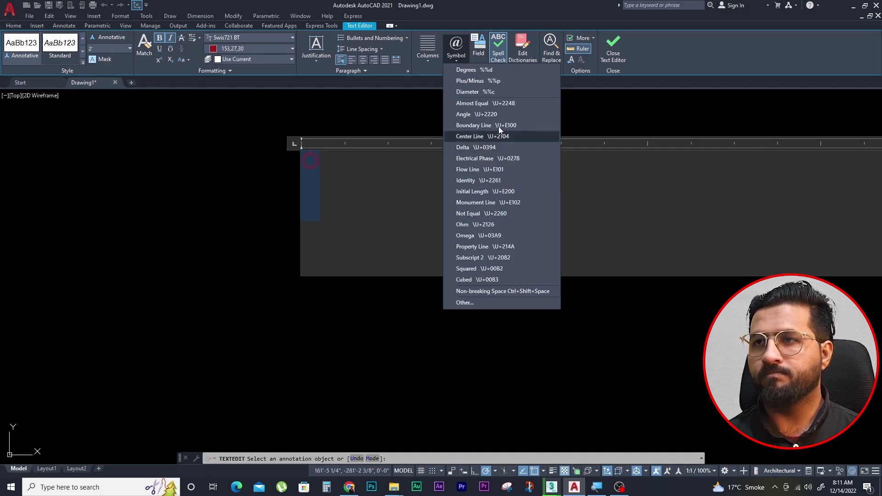
left_click(498, 125)
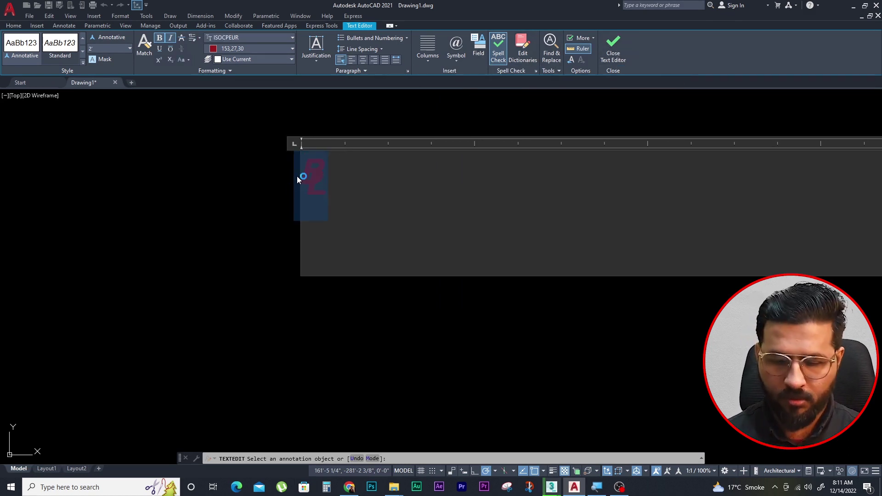
Retype 'master bed', set its font to Arial, and close the Text Editor
type("master")
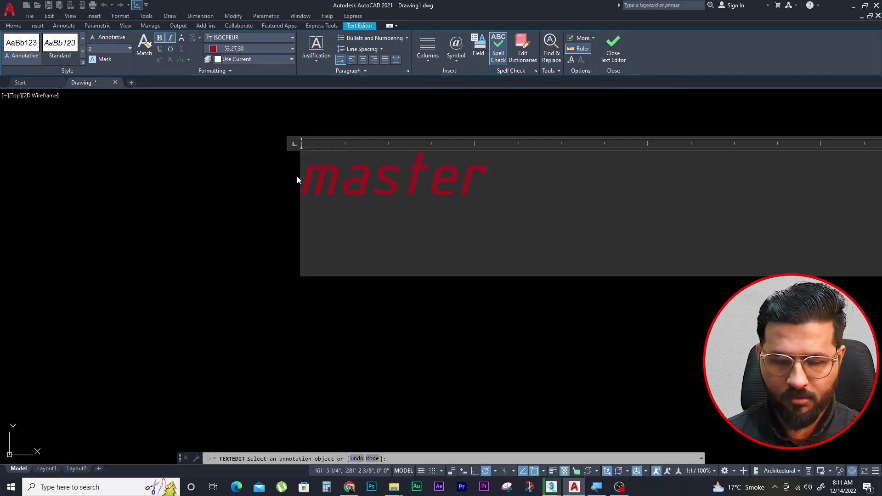
type(" bed")
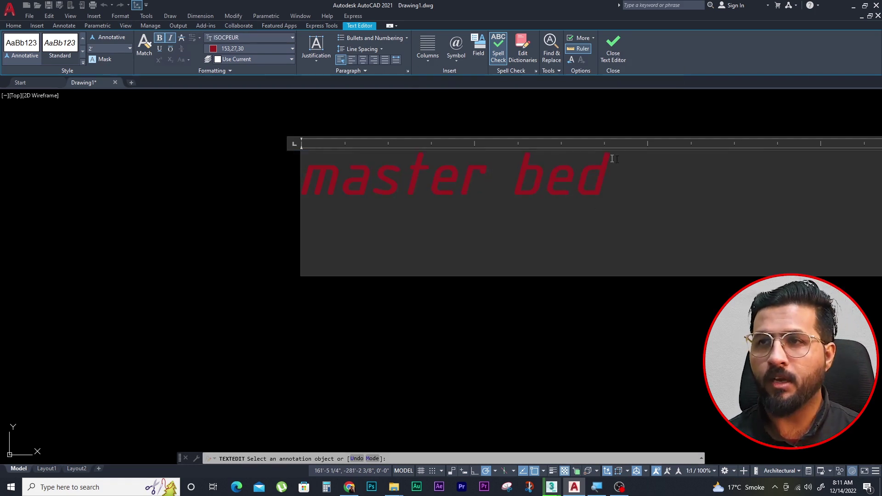
left_click_drag(580, 175, 288, 180)
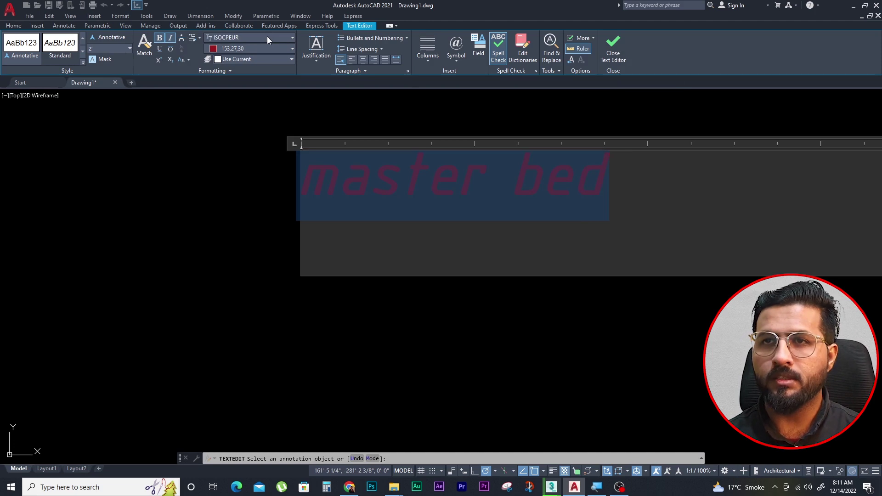
left_click(282, 39)
scroll(283, 38, "up", 10)
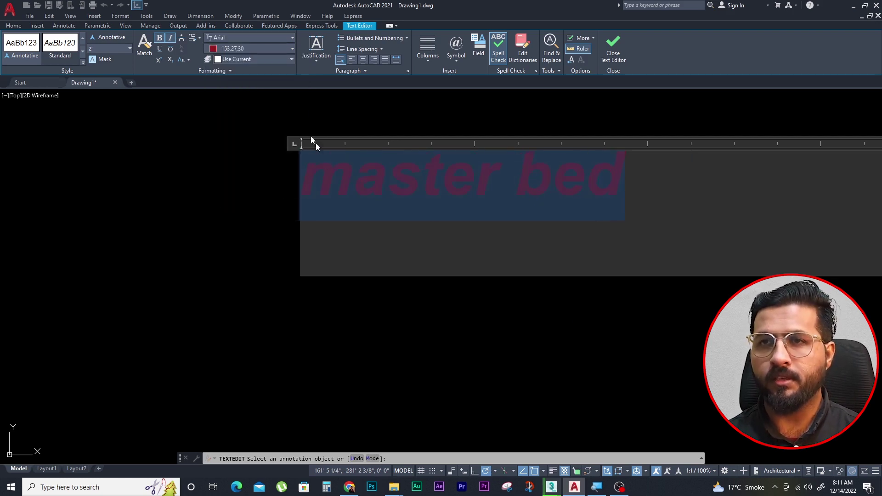
left_click(615, 49)
Select and deselect the master bed text, then start a new multiline text with T
key("Escape")
scroll(239, 297, "down", 2)
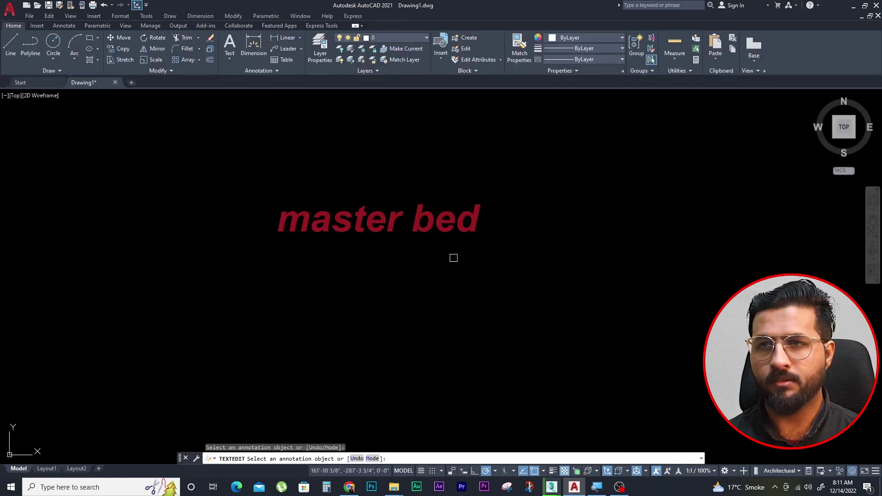
scroll(349, 198, "up", 2)
key("Escape")
key("Escape")
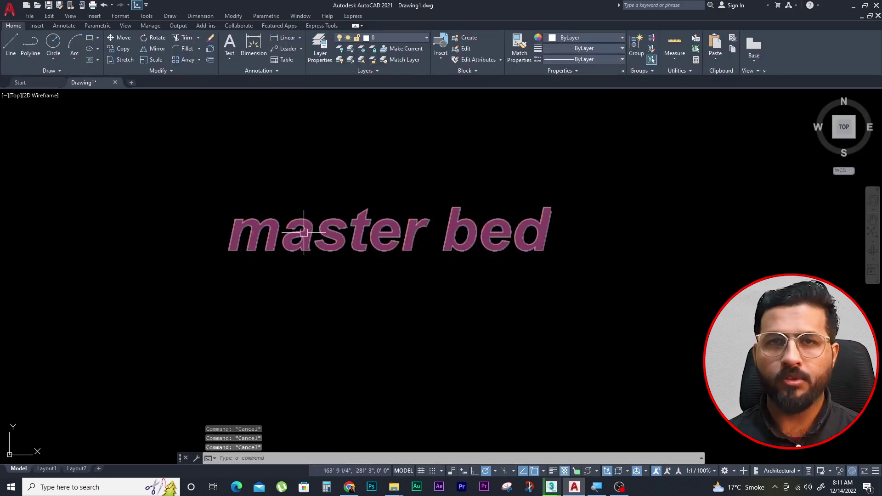
scroll(298, 221, "down", 2)
left_click(276, 199)
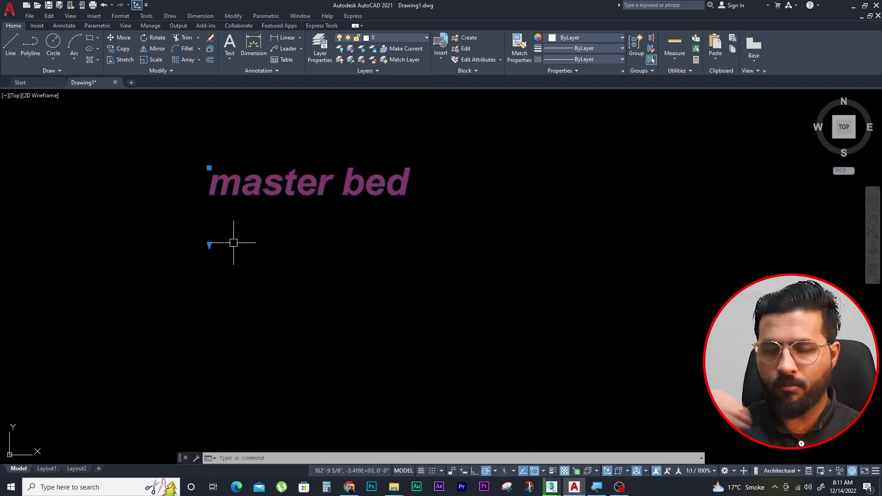
key("Escape")
key("Escape")
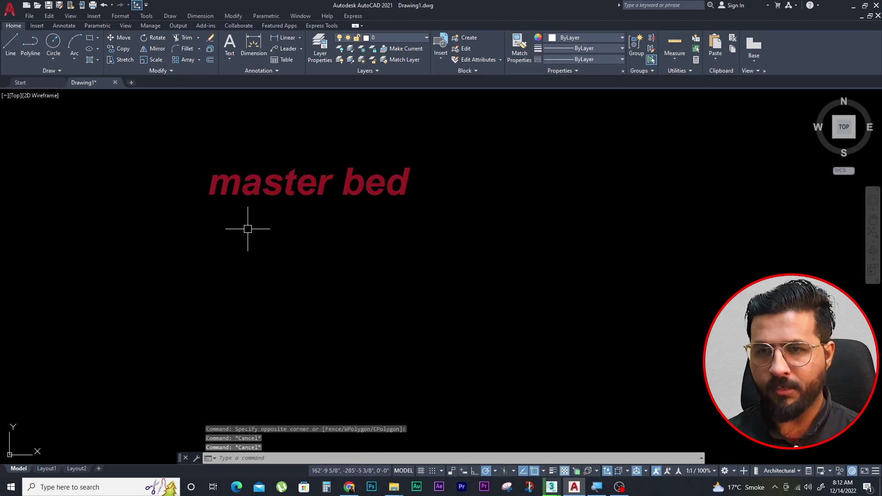
type("t")
key("Return")
Create a multiline text of sample characters rotated 45° beneath the master bed label
left_click(250, 256)
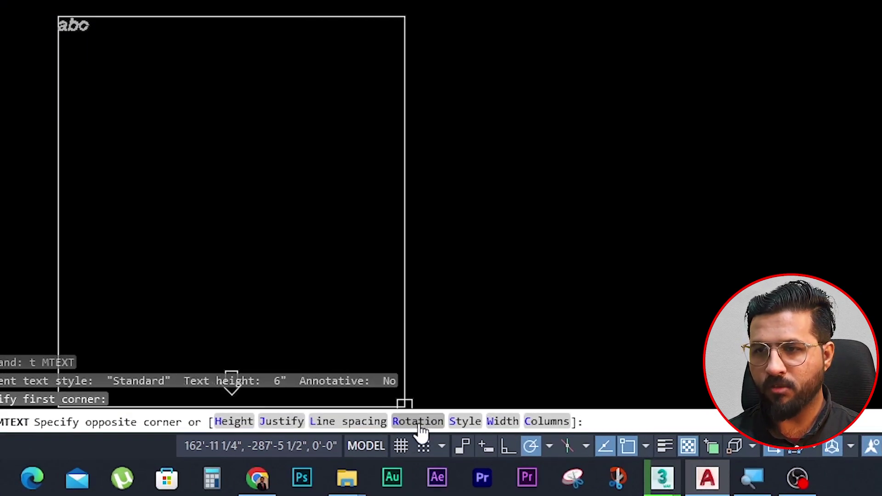
left_click(419, 423)
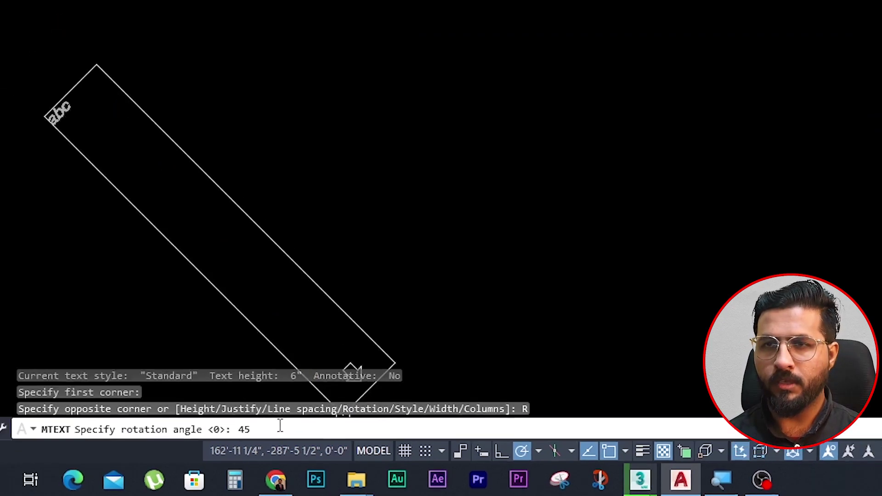
type("45")
key("Return")
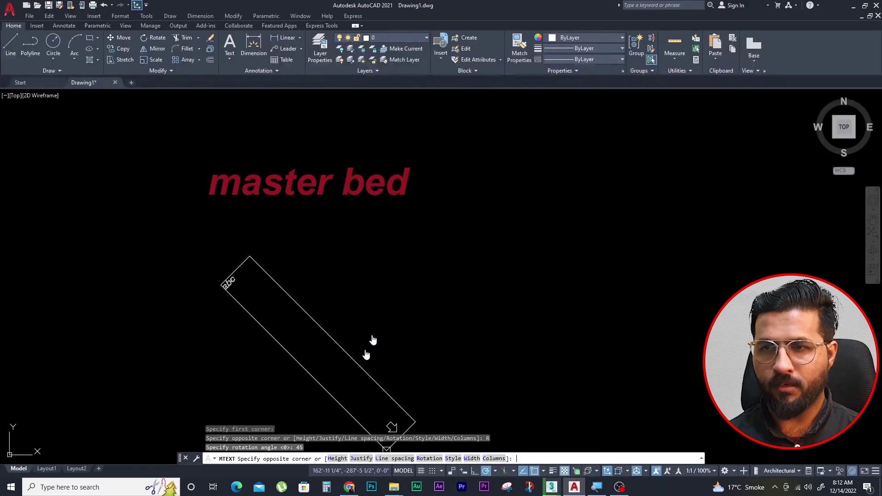
scroll(294, 248, "down", 2)
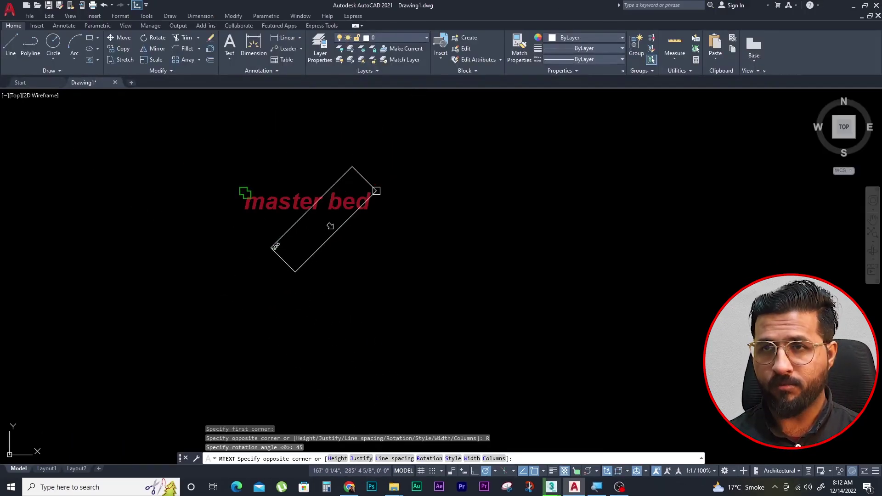
scroll(460, 180, "up", 2)
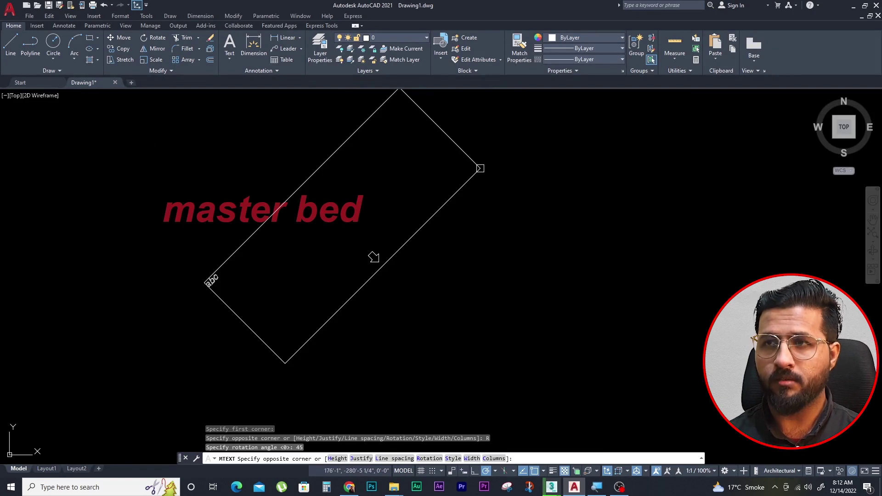
left_click(480, 169)
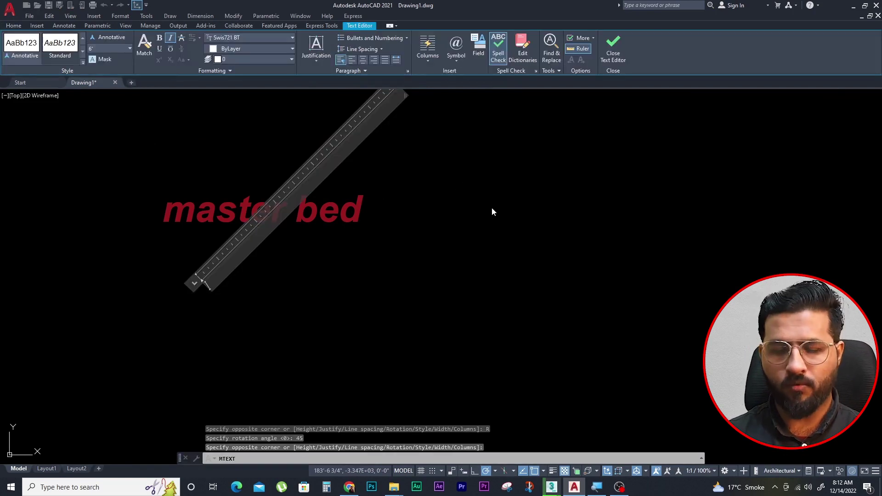
type("hasjkdfnkasdfnhklbnjk")
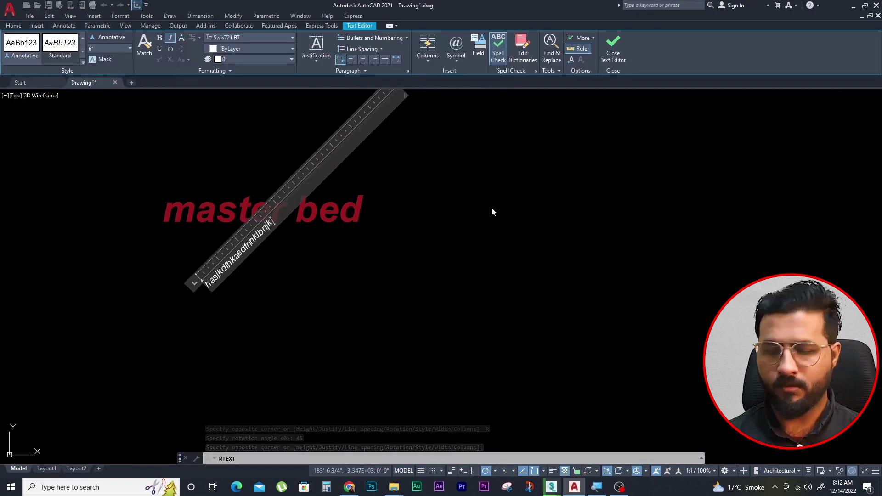
key("Return")
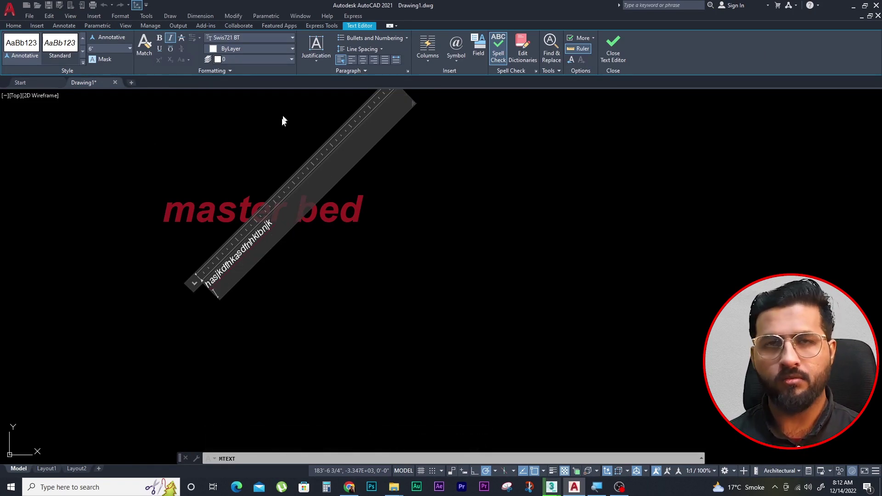
left_click(602, 54)
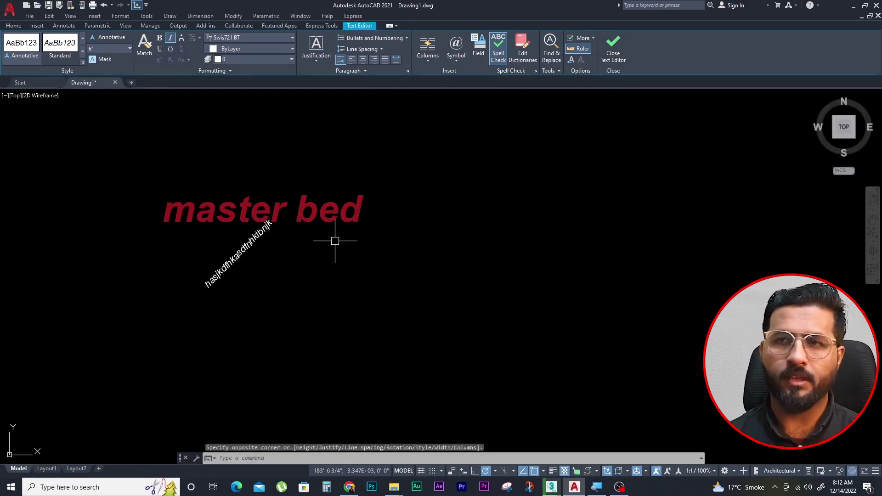
key("Escape")
key("Escape")
key("Escape")
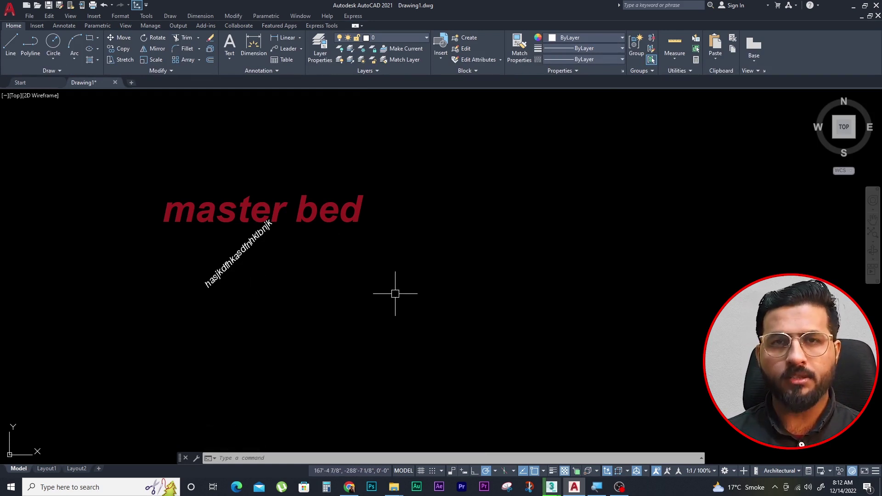
Place a single-line text of a name at height 12 and 0° rotation
key("Escape")
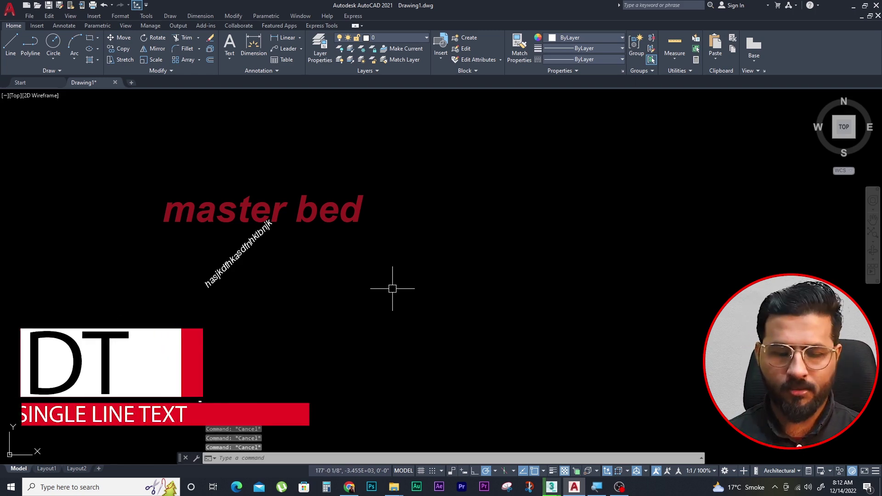
type("dt")
key("Return")
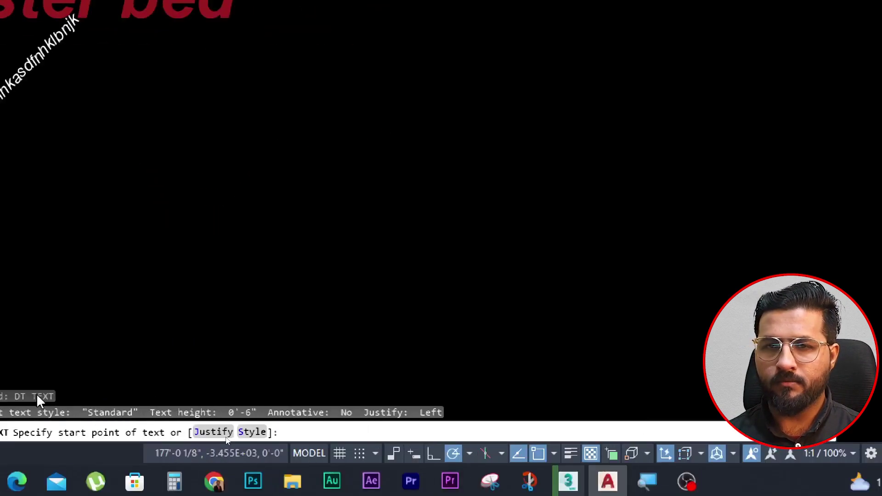
left_click(273, 161)
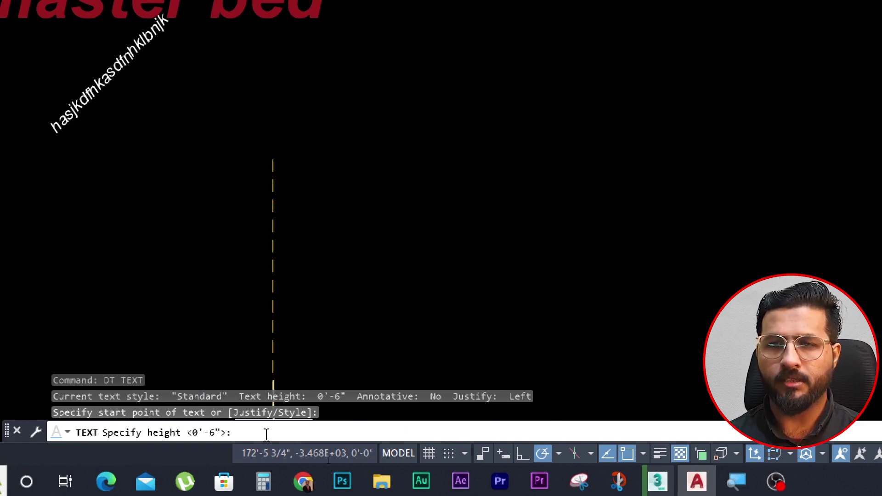
type("12")
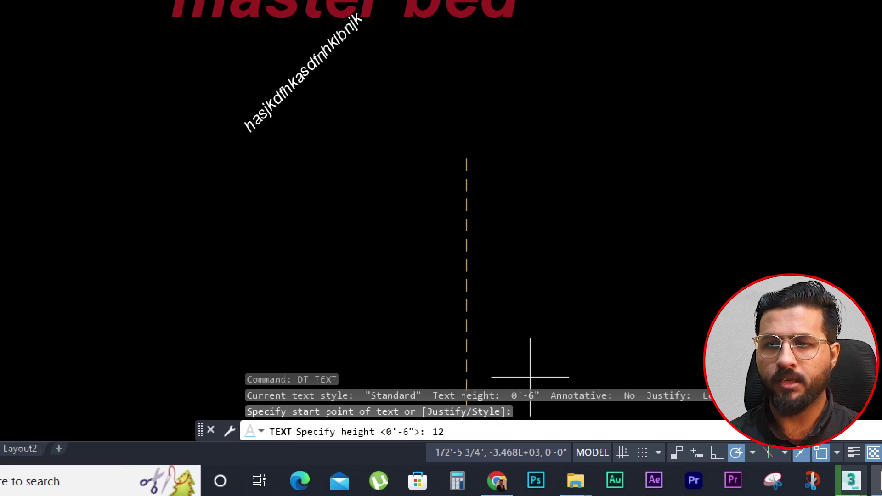
key("Return")
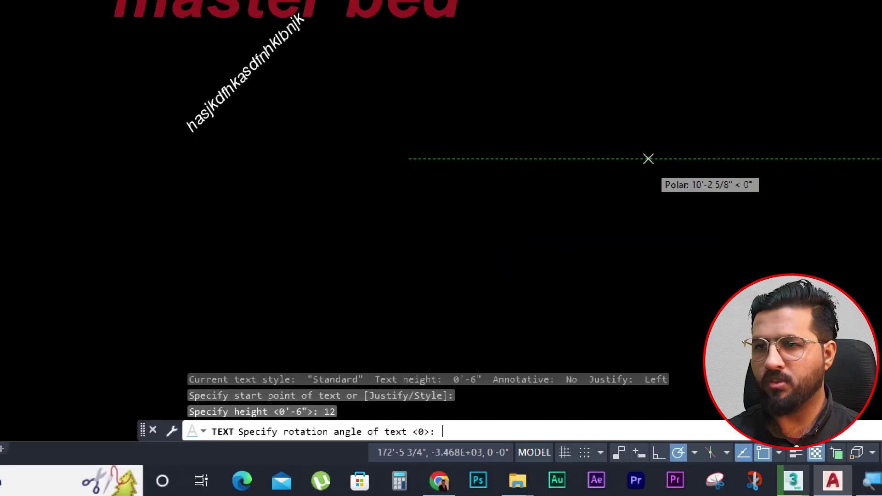
left_click(649, 158)
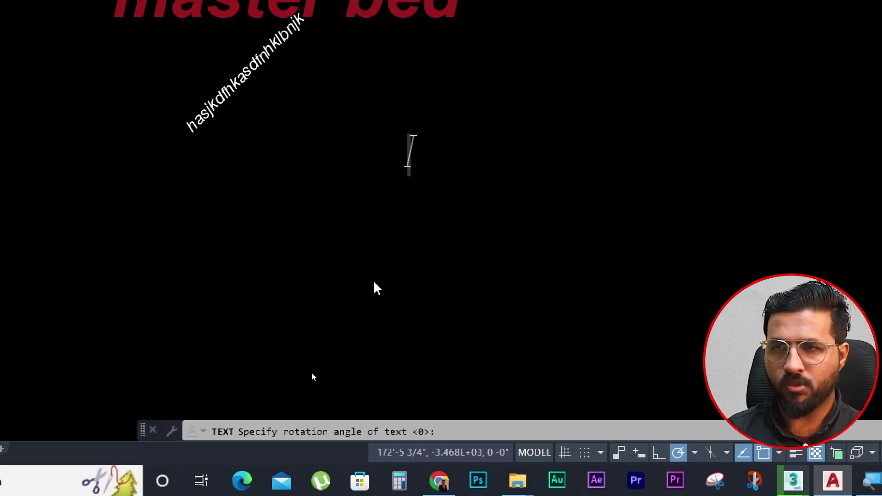
type("h")
type("ass")
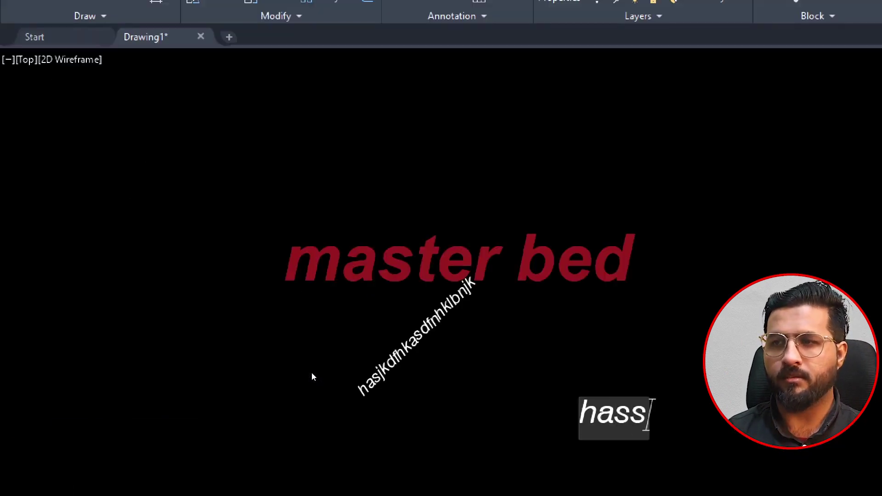
type("aan")
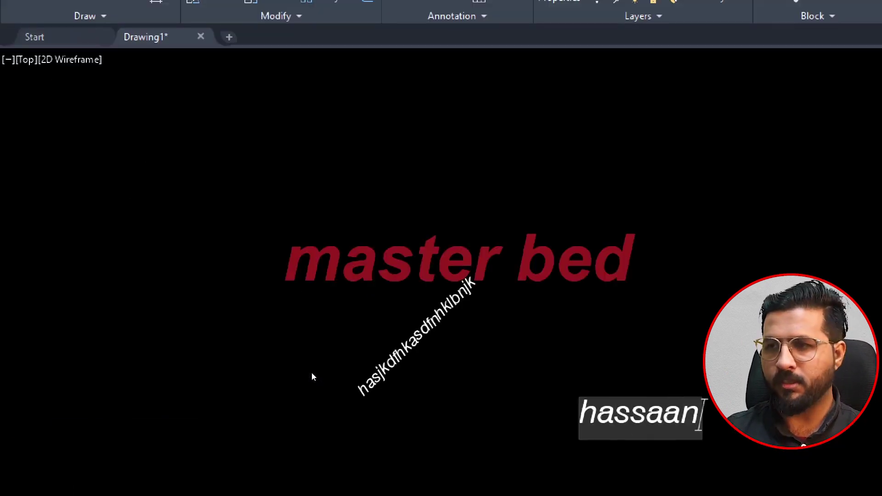
scroll(294, 164, "down", 5)
scroll(436, 230, "up", 5)
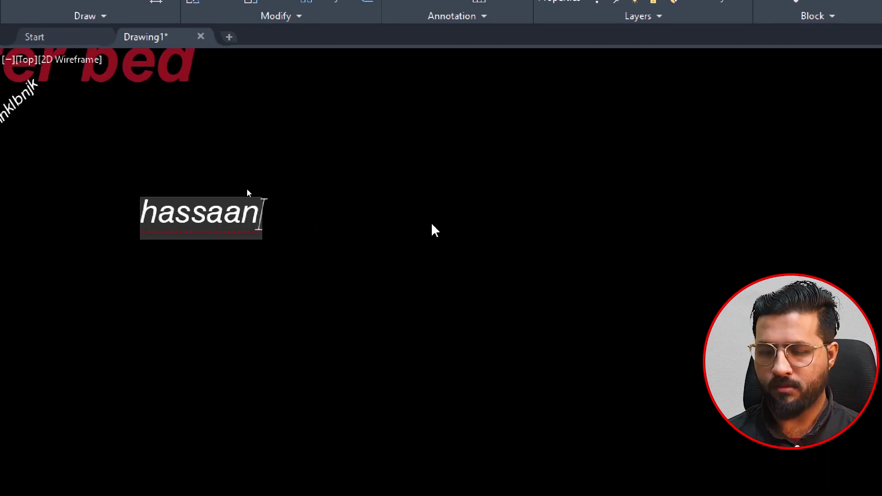
key("Return")
left_click(435, 230)
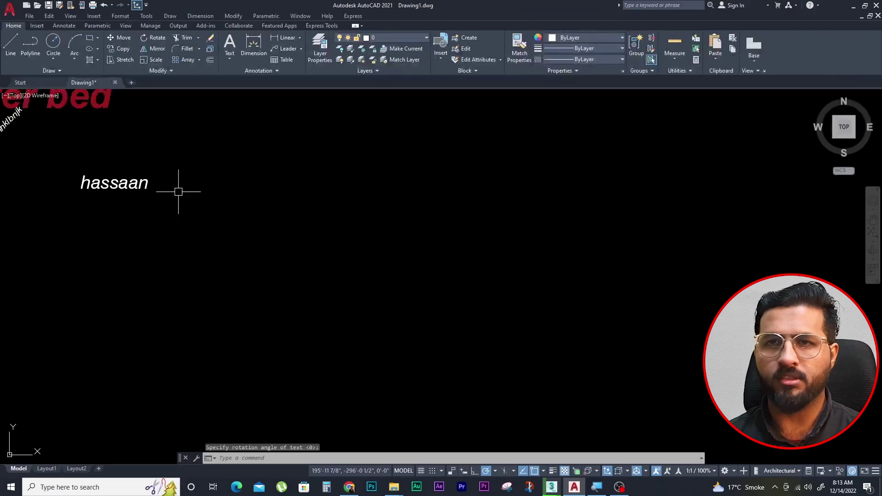
key("Escape")
Select the new single-line text and reopen it for editing
left_click(95, 226)
key("Escape")
scroll(256, 211, "down", 3)
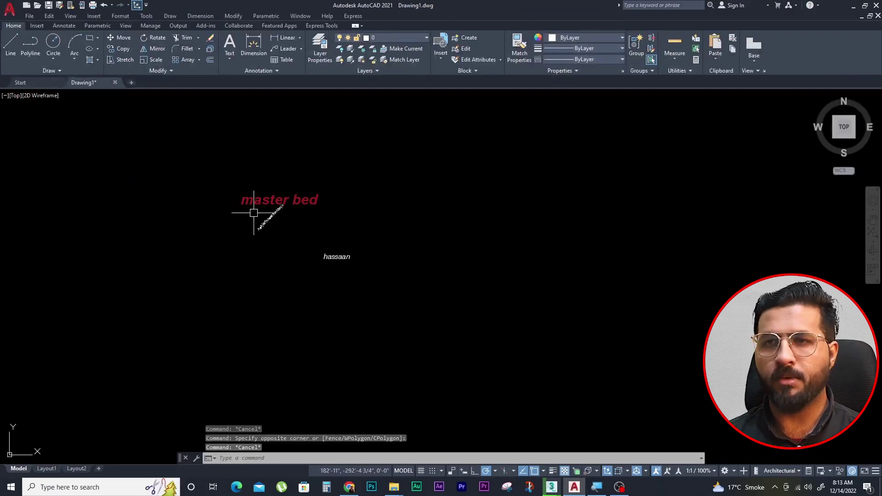
scroll(304, 216, "up", 2)
scroll(357, 288, "up", 2)
scroll(357, 288, "up", 4)
left_click(326, 285)
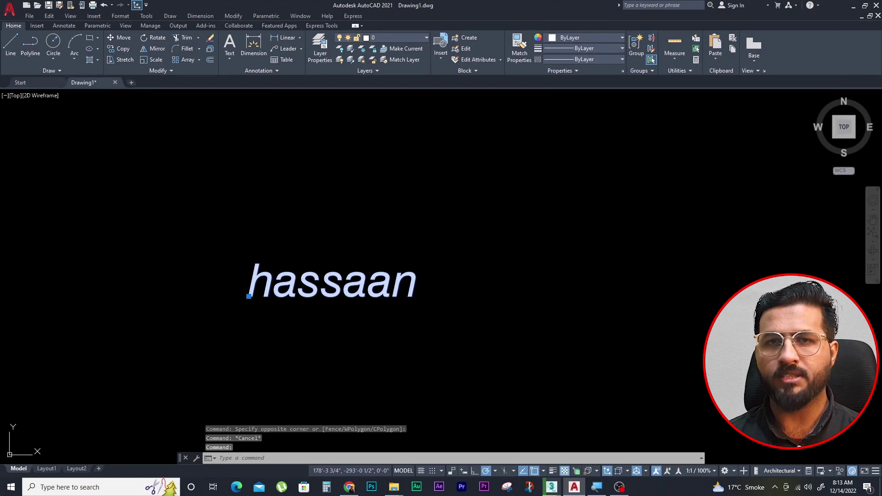
double_click(402, 287)
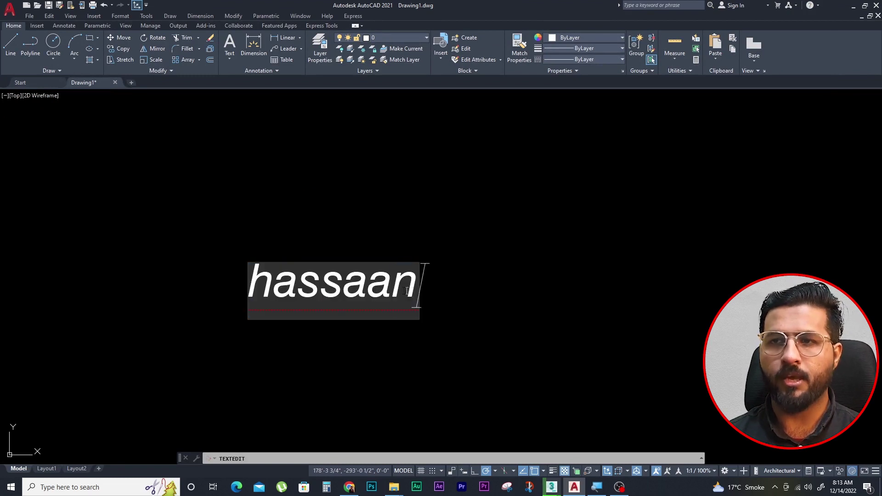
Replace the old wording of the third single-line text with 'bed room' and finish editing
left_click_drag(417, 290, 275, 291)
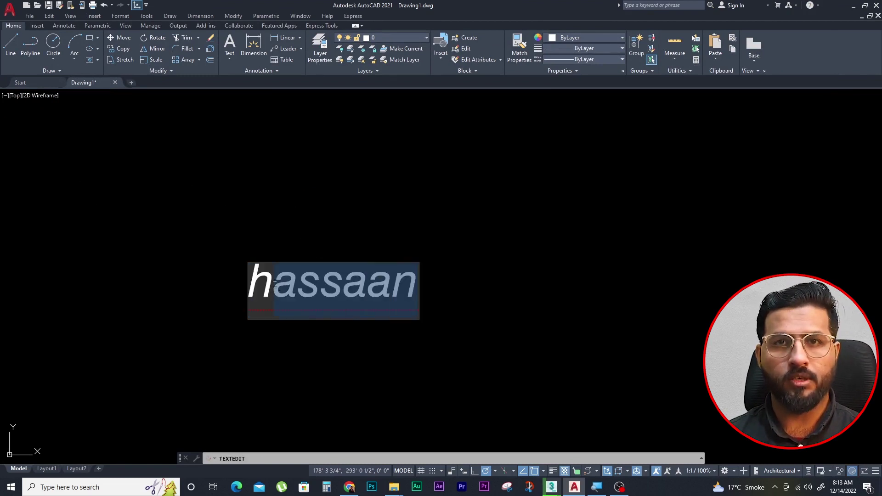
key("BackSpace")
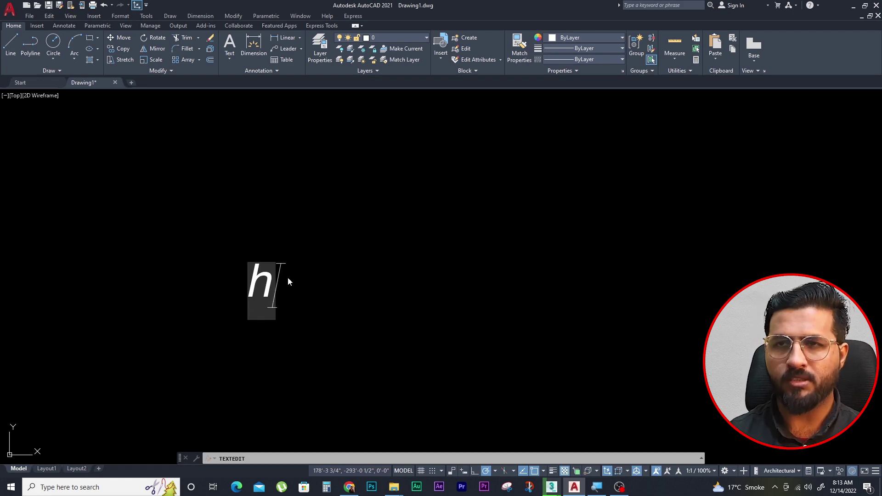
key("BackSpace")
type("bed")
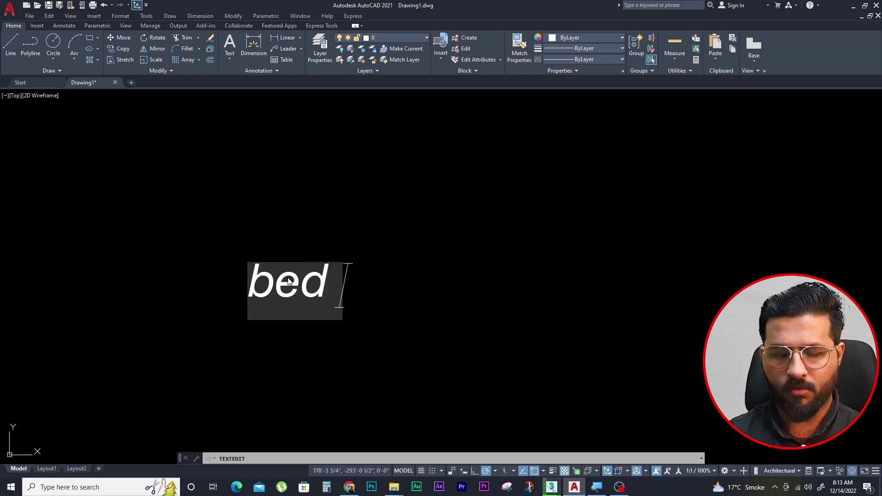
type(" room")
key("Return")
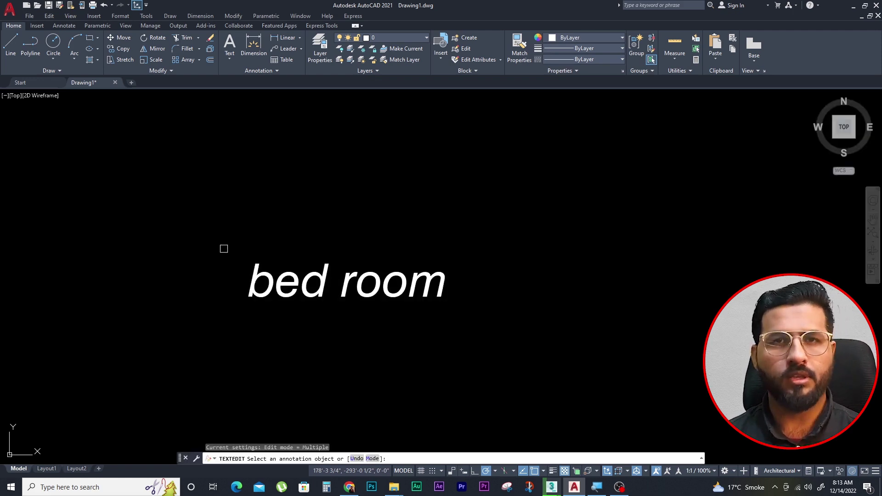
scroll(224, 249, "down", 6)
key("Escape")
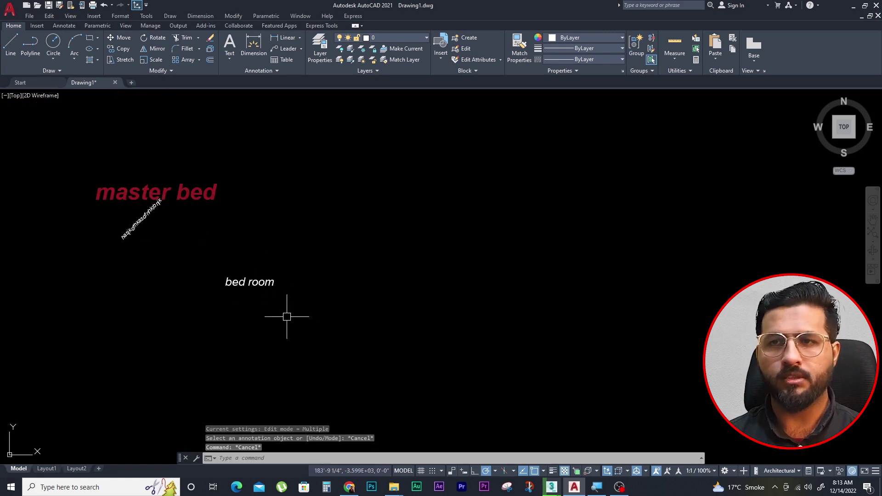
scroll(316, 282, "up", 3)
scroll(268, 321, "down", 3)
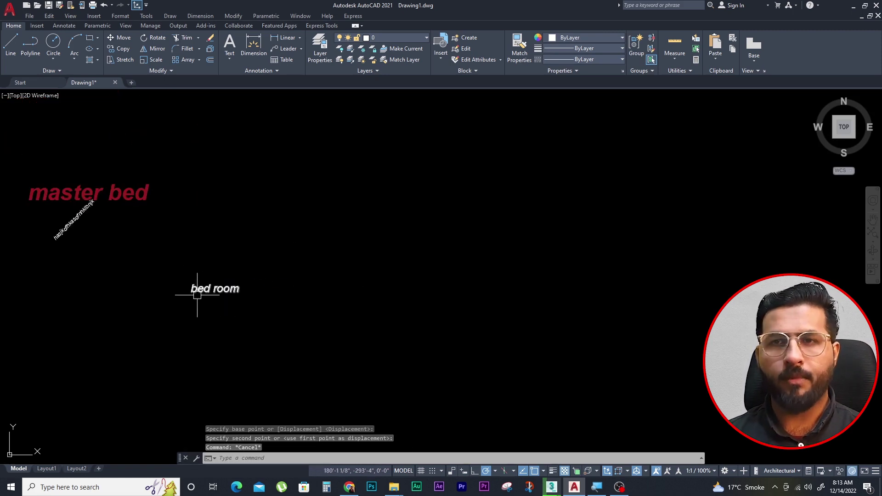
Draw a diagonal line rising from lower left to upper right
type("l")
key("Return")
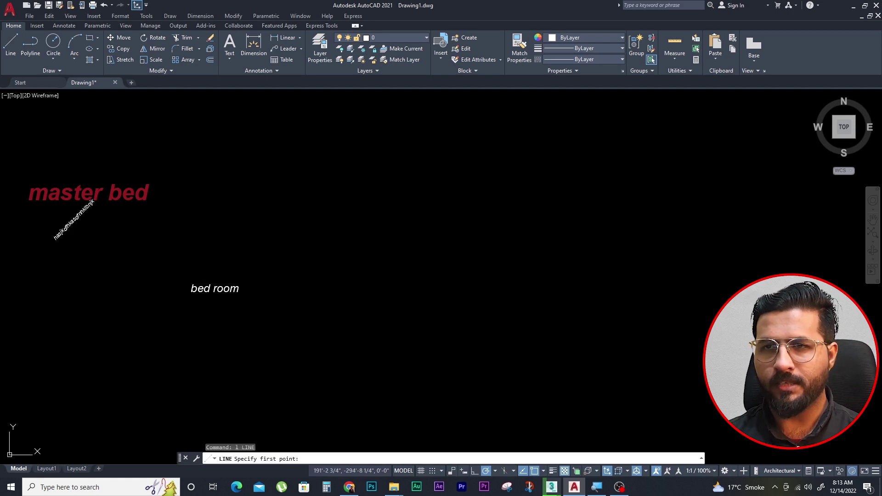
left_click(307, 330)
left_click(430, 226)
key("Escape")
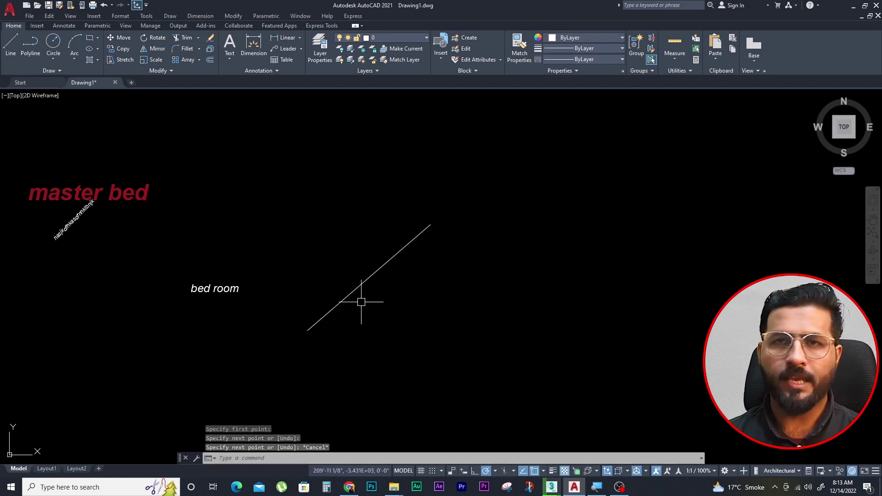
Add single-line text 'fdsajfkl;ajlajlogajog' aligned along the diagonal line, default height
type("t")
key("Return")
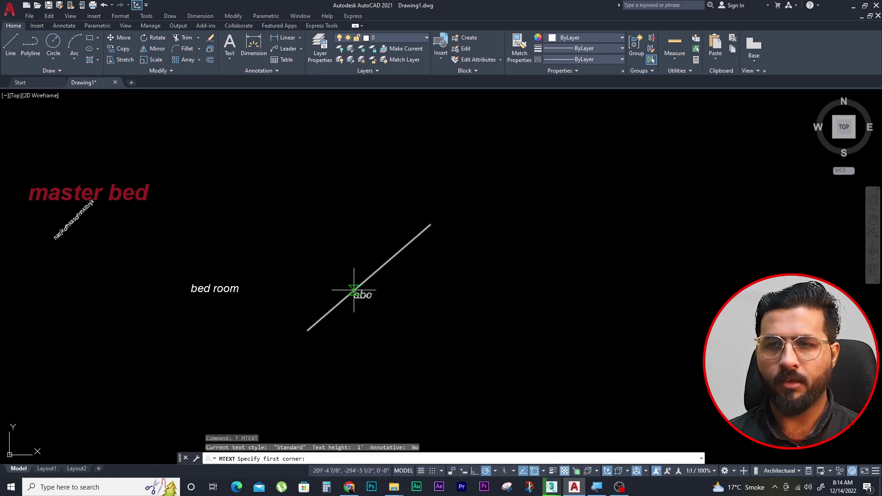
key("Escape")
key("Escape")
key("Escape")
type("dt")
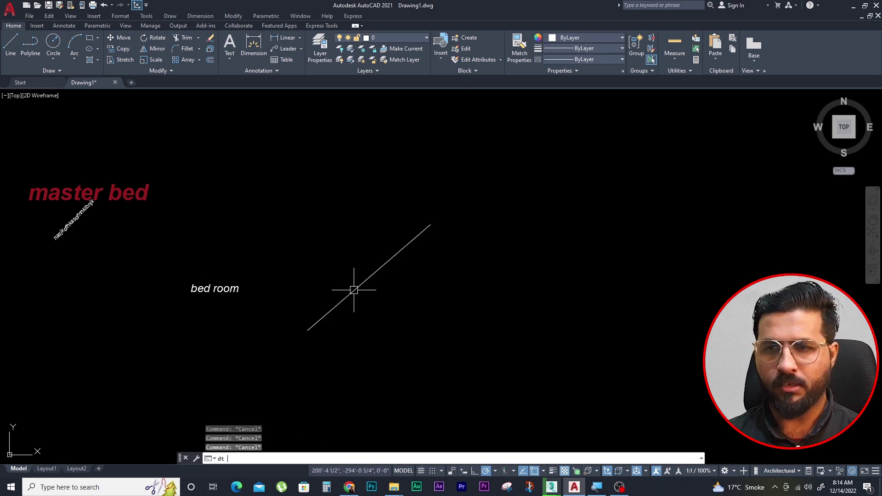
key("Return")
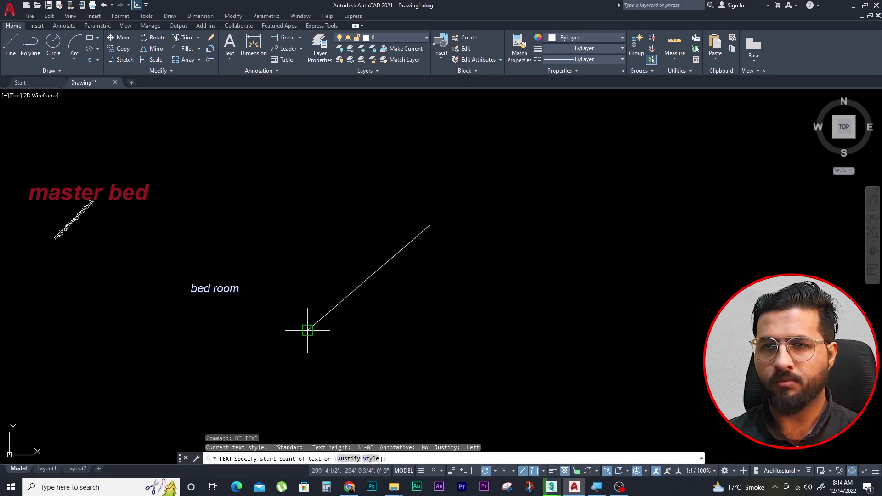
left_click(308, 330)
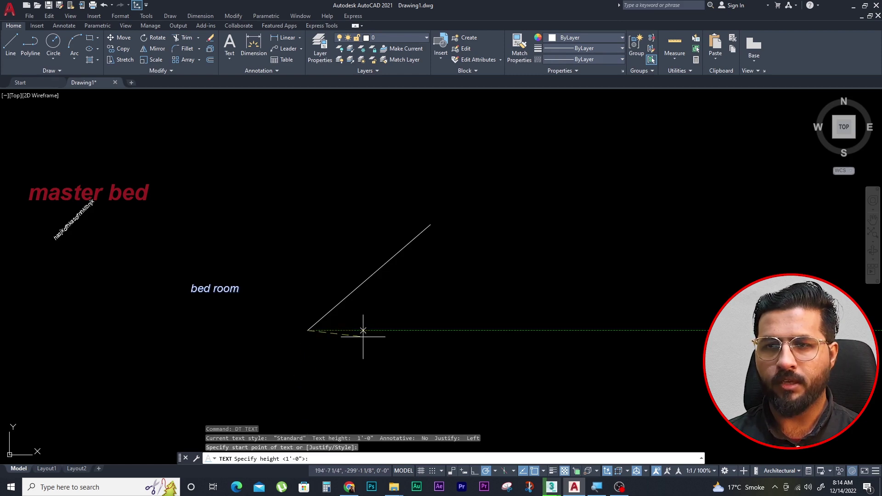
key("Return")
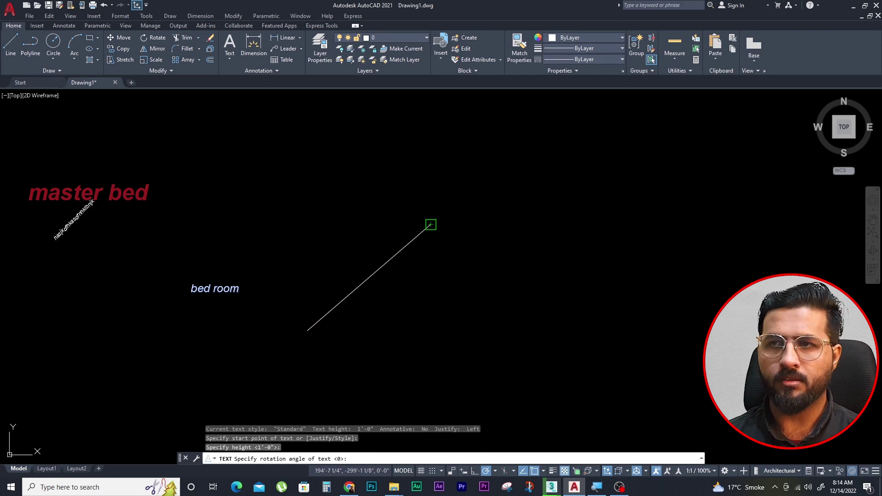
left_click(431, 225)
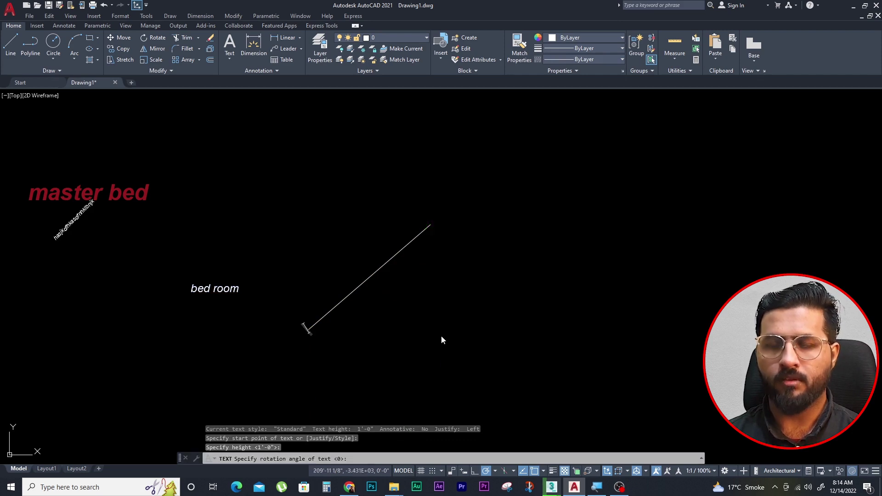
type("fdsajfkl;ajlajlogajog")
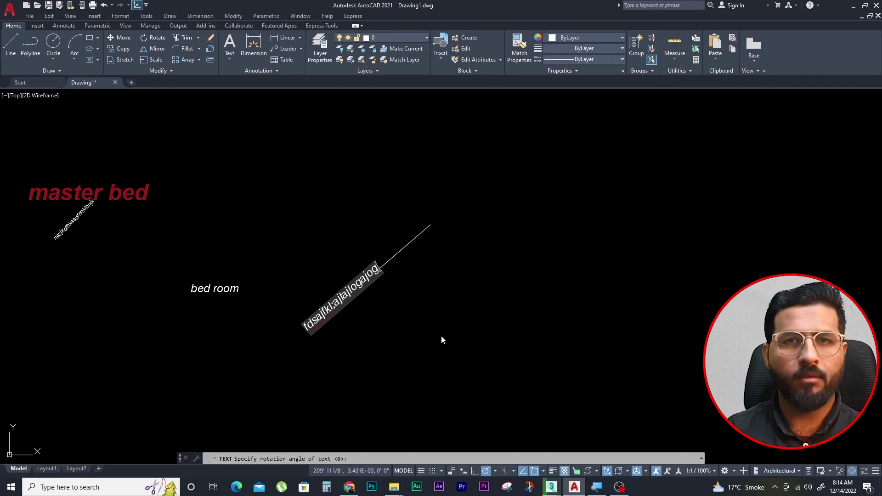
key("Escape")
key("Escape")
key("Escape")
scroll(296, 305, "down", 2)
Give the Standard text style height 6 with font Swis721 BT, and set it current
scroll(296, 314, "up", 3)
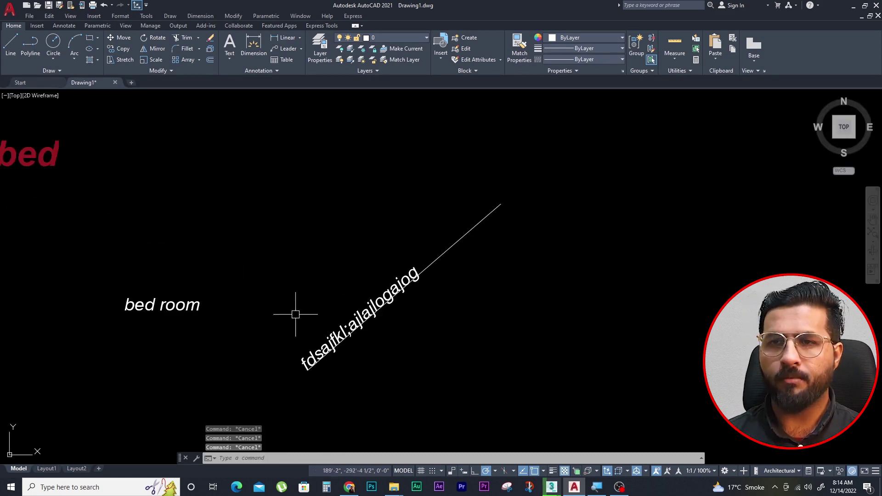
scroll(296, 315, "up", 2)
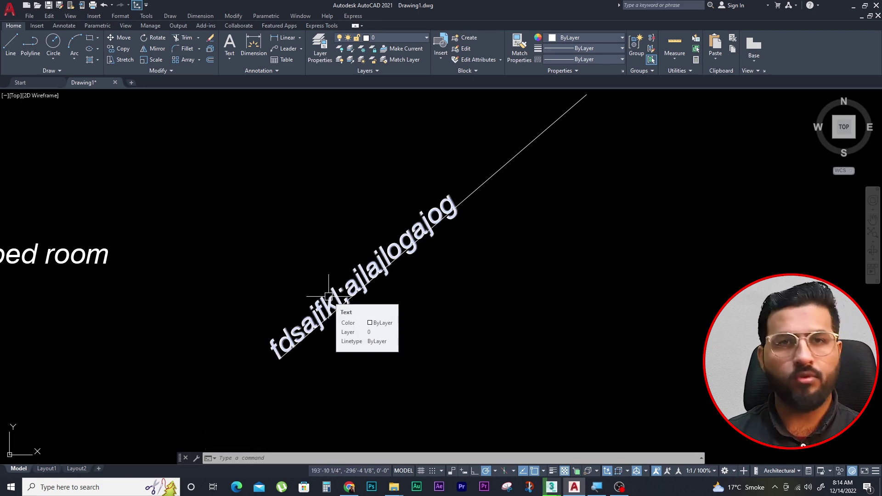
left_click(122, 16)
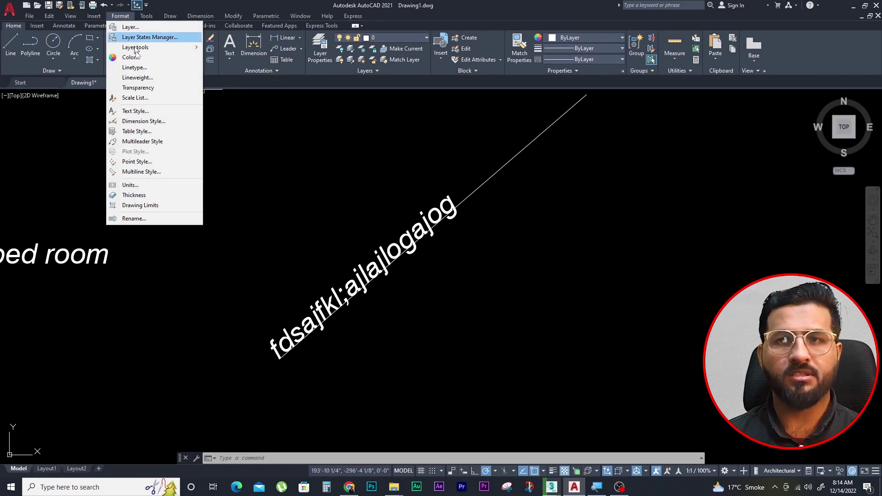
left_click(138, 111)
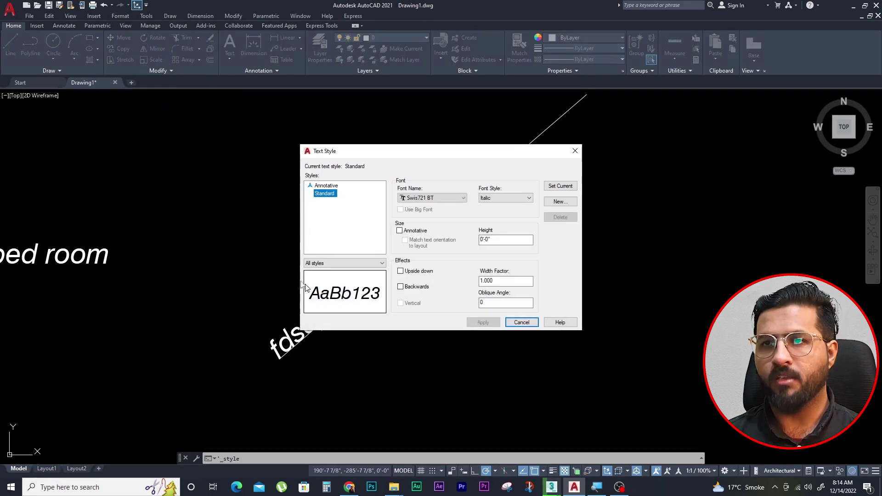
left_click(334, 197)
key("Return")
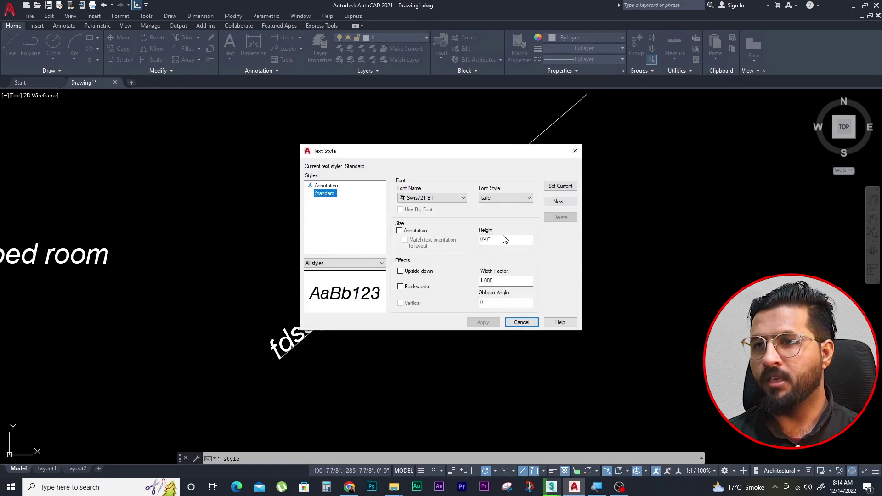
left_click(498, 239)
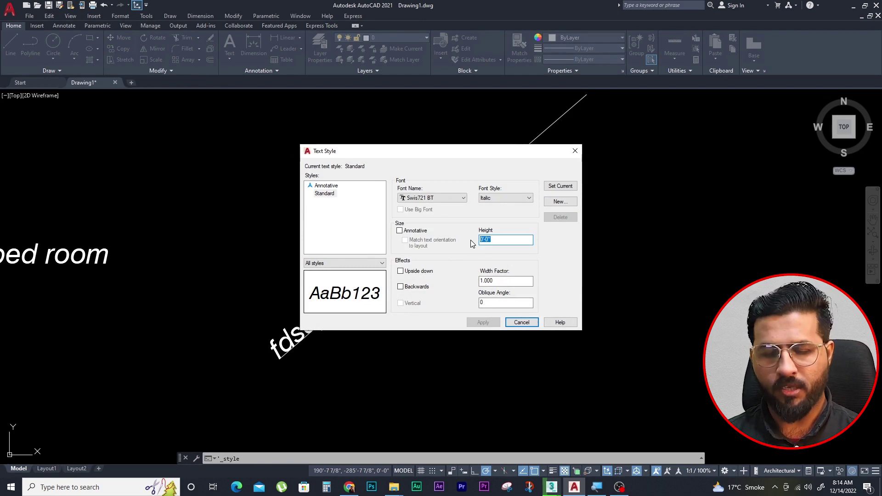
type("6")
left_click(452, 199)
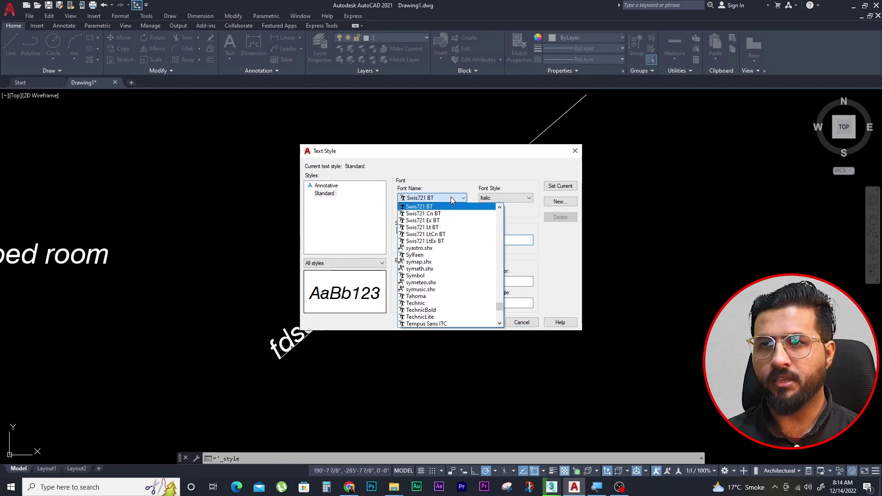
left_click(424, 207)
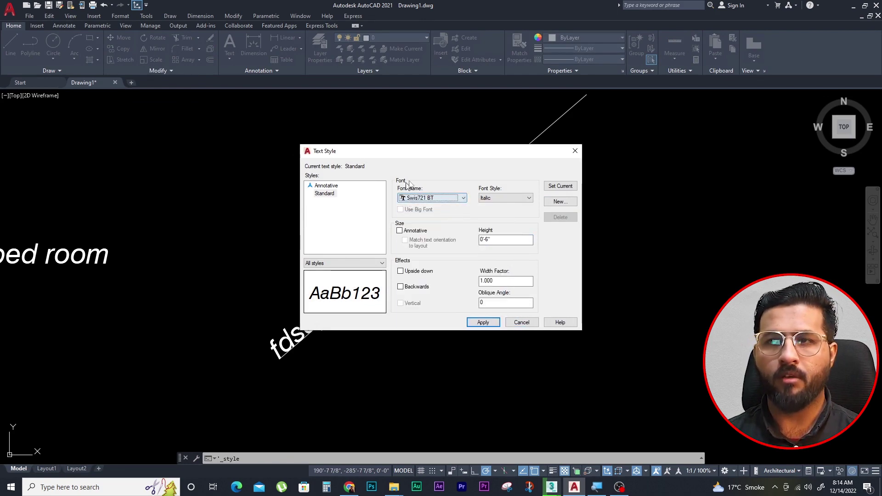
left_click(561, 186)
left_click(449, 262)
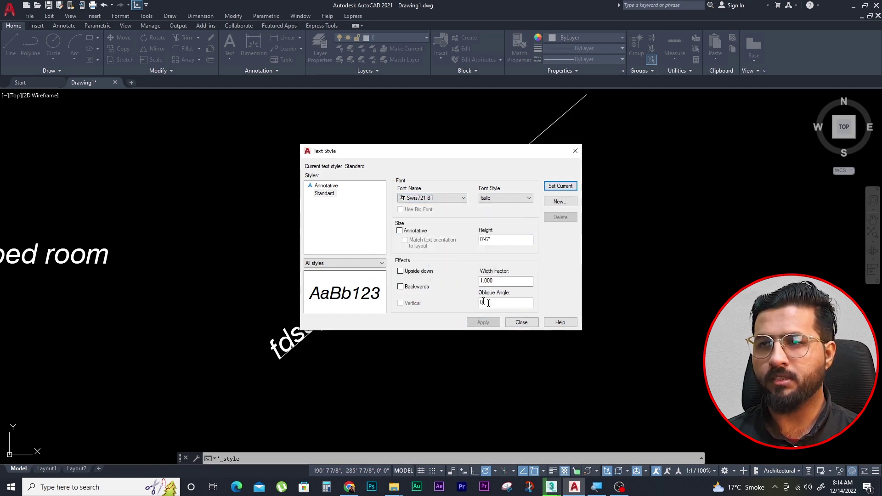
left_click(521, 323)
Add horizontal single-line text 'halsdfhldsfah' using the DT command
scroll(368, 271, "down", 2)
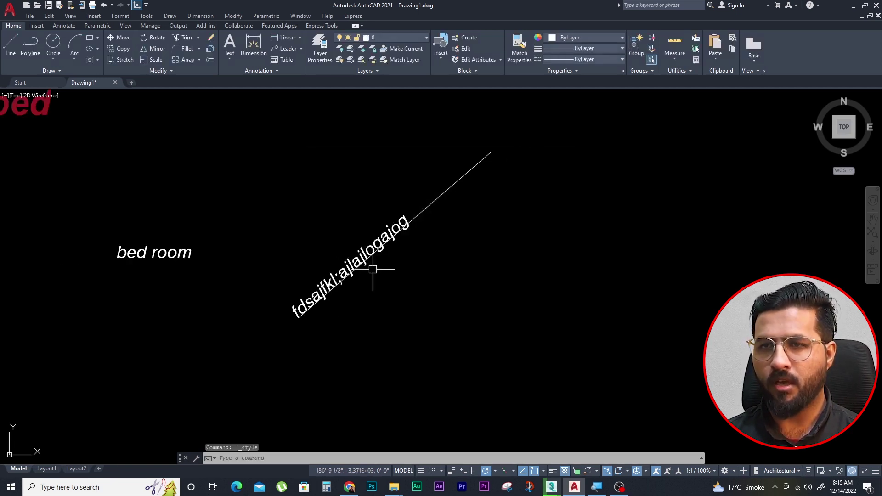
key("Escape")
type("dt")
key("Return")
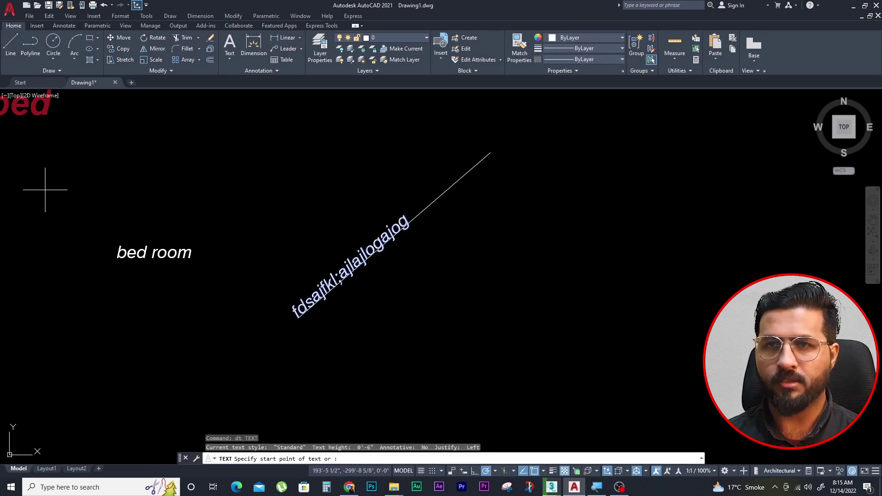
left_click(121, 203)
left_click(187, 202)
scroll(196, 212, "up", 2)
type("h")
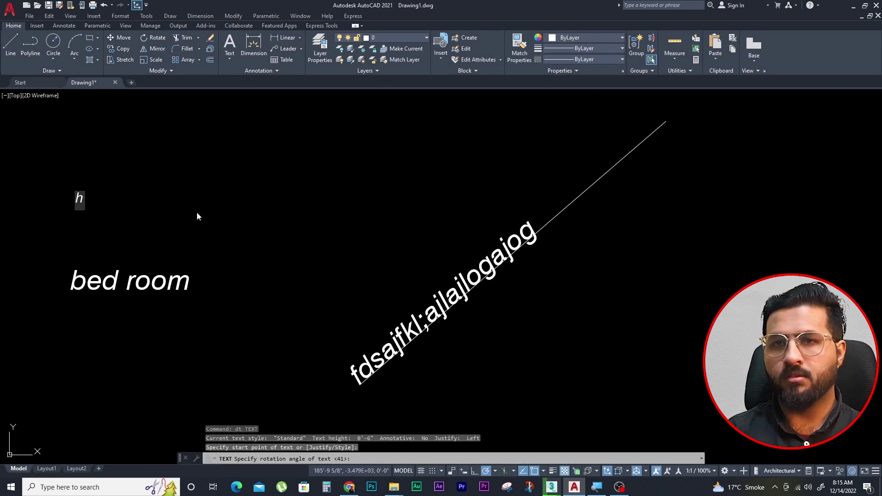
type("alsdfhldsfah")
key("Return")
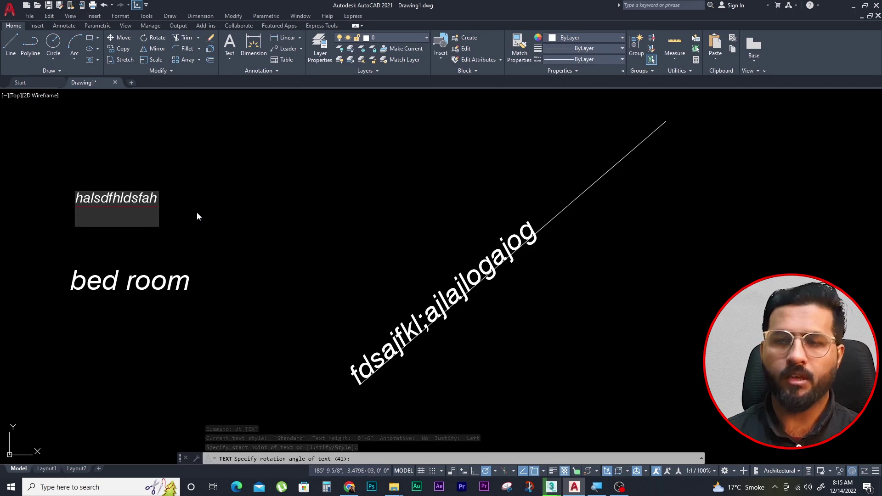
key("Return")
key("Escape")
key("Escape")
Move the new text to sit just above the bed room label
scroll(97, 182, "up", 2)
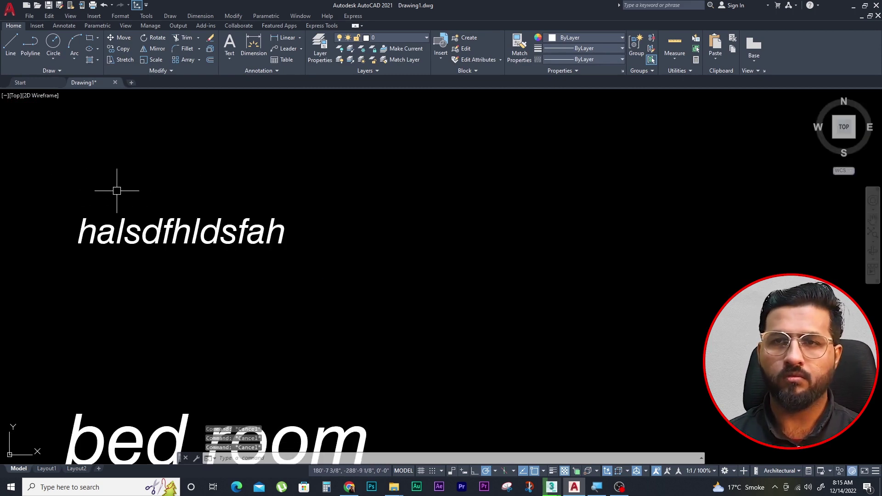
left_click(281, 263)
left_click_drag(273, 264, 289, 297)
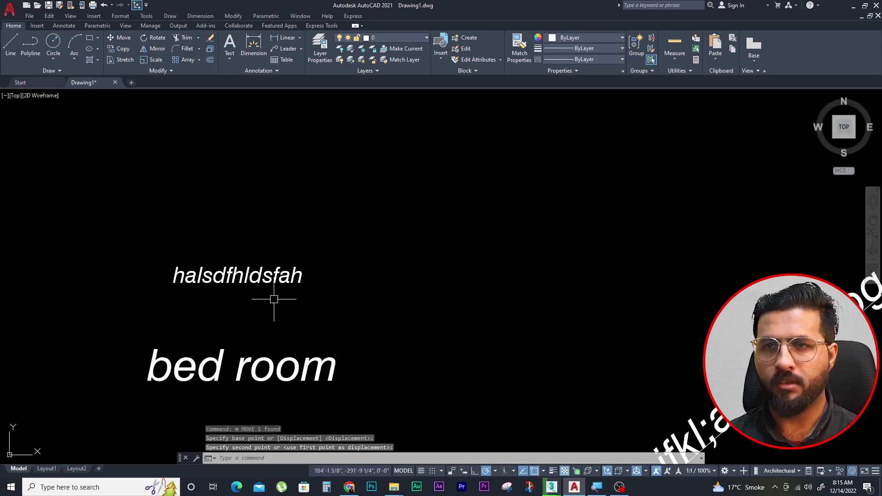
key("Escape")
type("my")
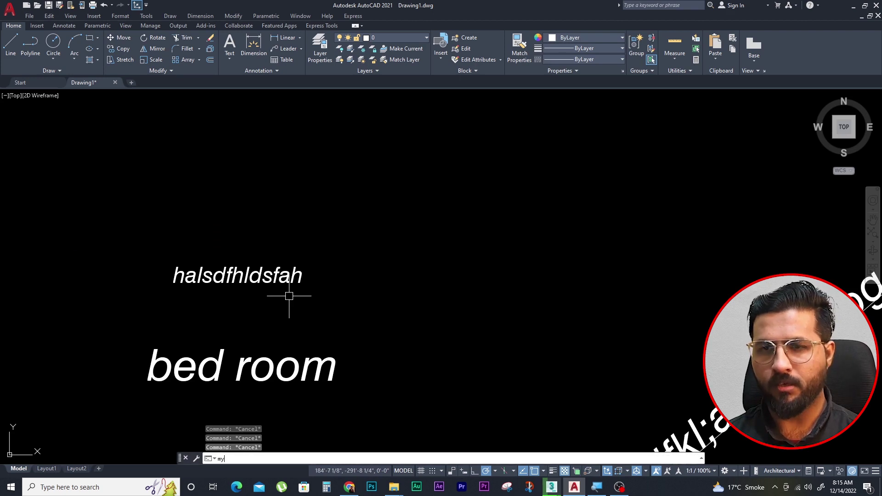
key("Escape")
Start MTEXT and pick both corners of a text box above the labels
type("m")
key("Return")
left_click(335, 214)
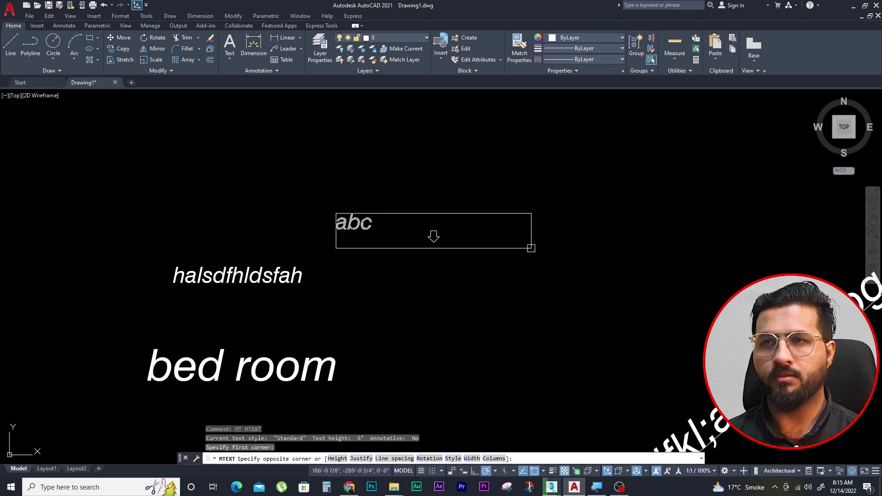
left_click(531, 248)
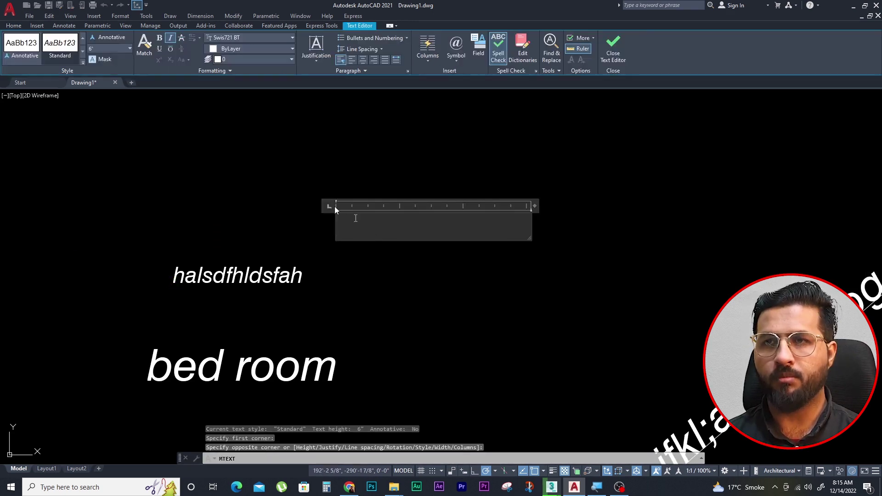